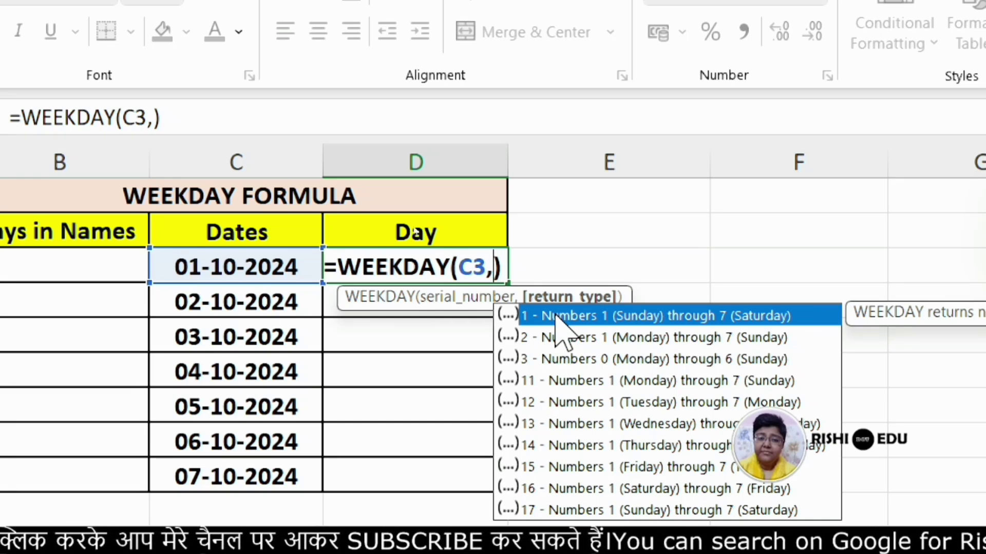
Step: Complete the WEEKDAY formula in D3 as =WEEKDAY(C3,1), counting Sunday as 1 through Saturday as 7
double_click(556, 317)
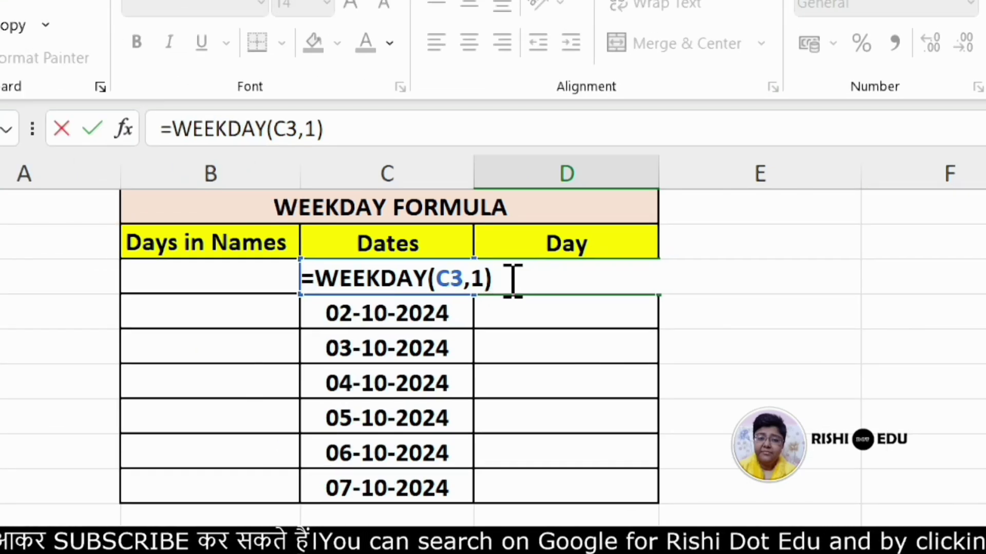
key("Return")
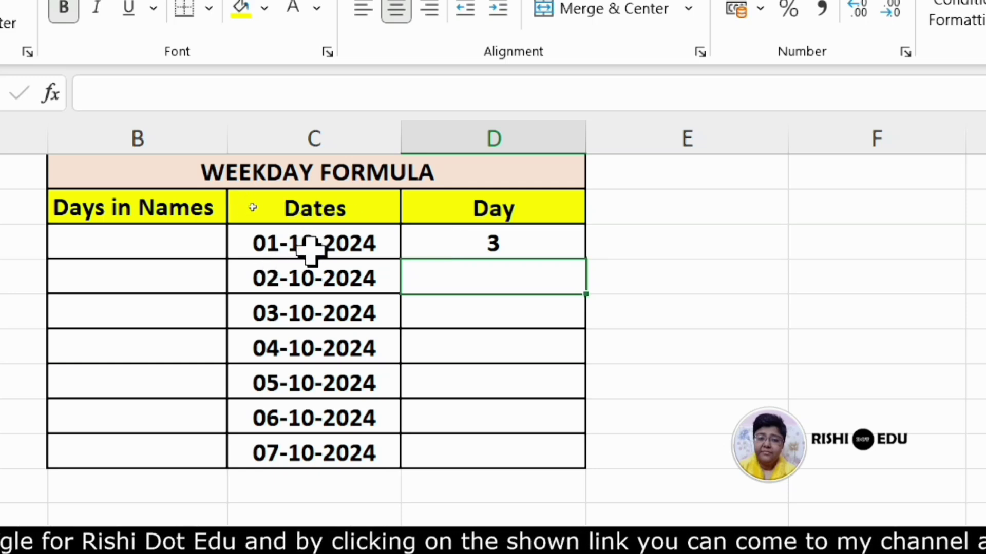
Step: Reveal the day names in B3:B9 by changing their font color to black
left_click(145, 233)
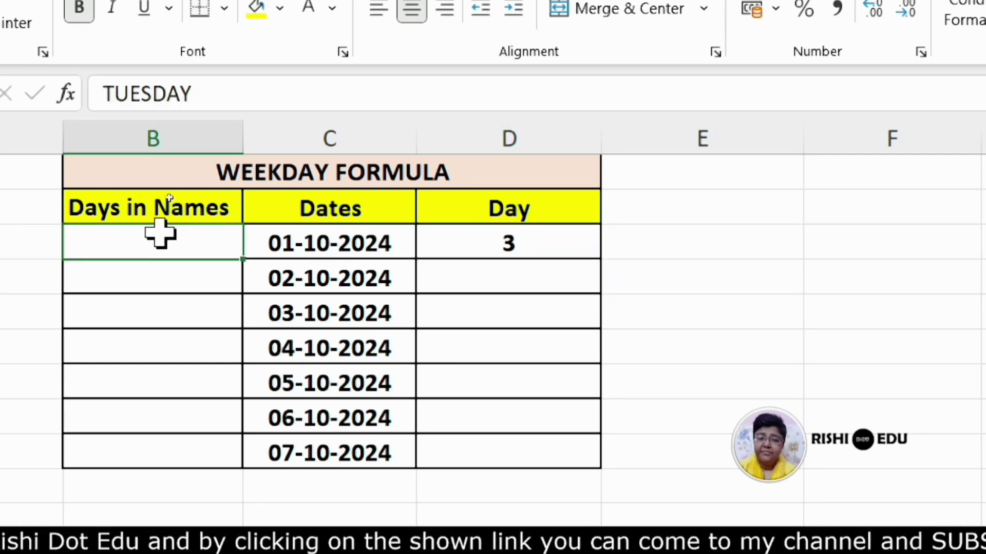
left_click_drag(160, 234, 180, 438)
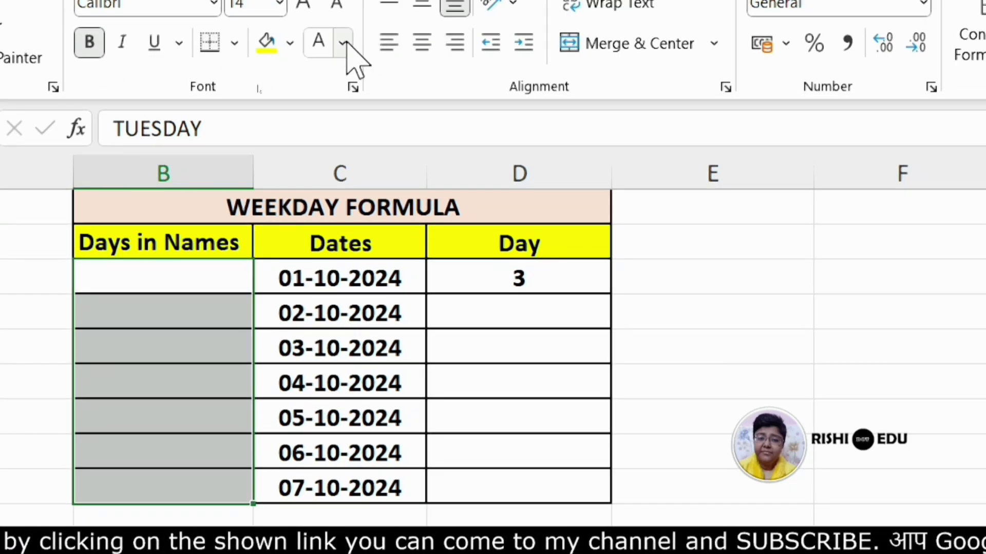
left_click(344, 44)
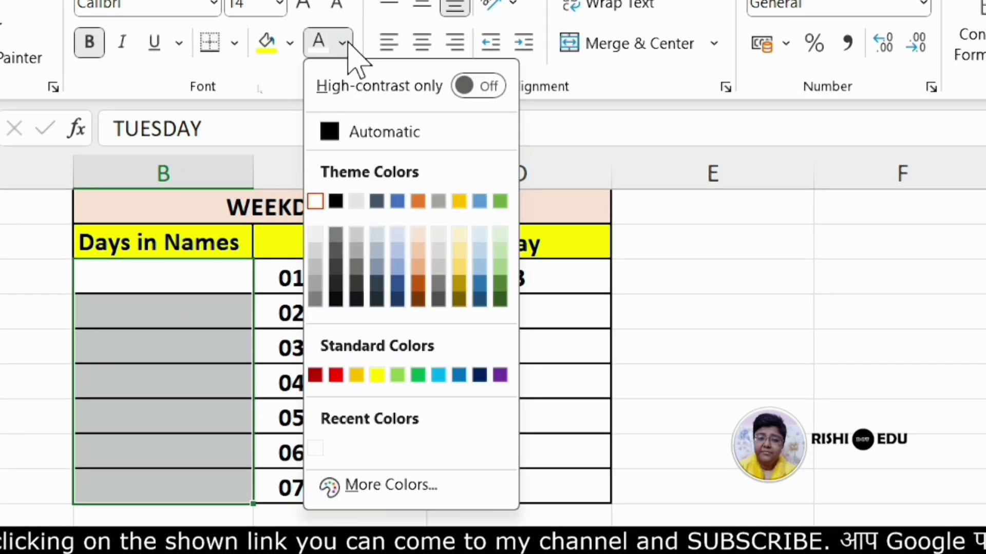
left_click(336, 201)
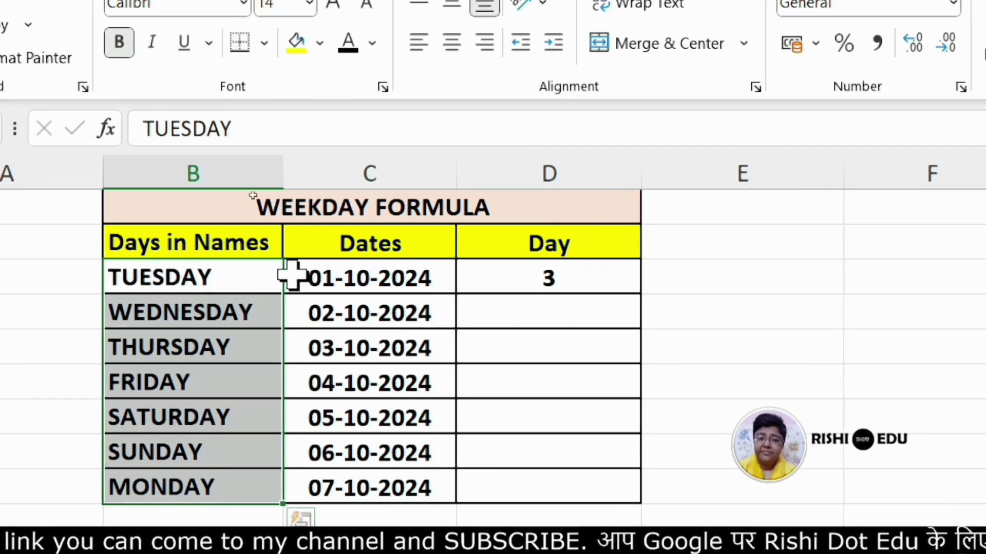
Step: Fill the WEEKDAY formula from D3 down to D9 and check the Sunday row
left_click(593, 277)
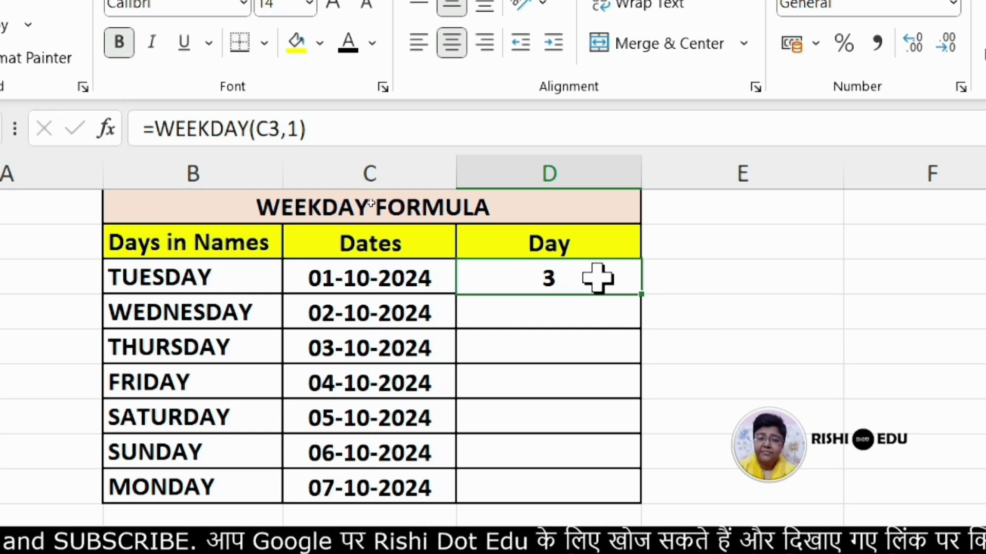
double_click(646, 296)
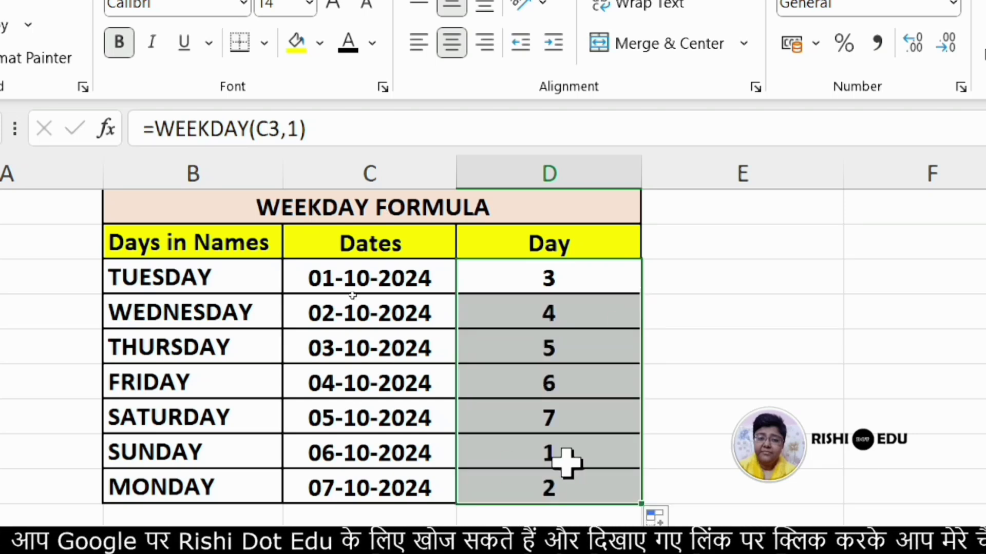
left_click(566, 461)
left_click_drag(126, 455, 616, 455)
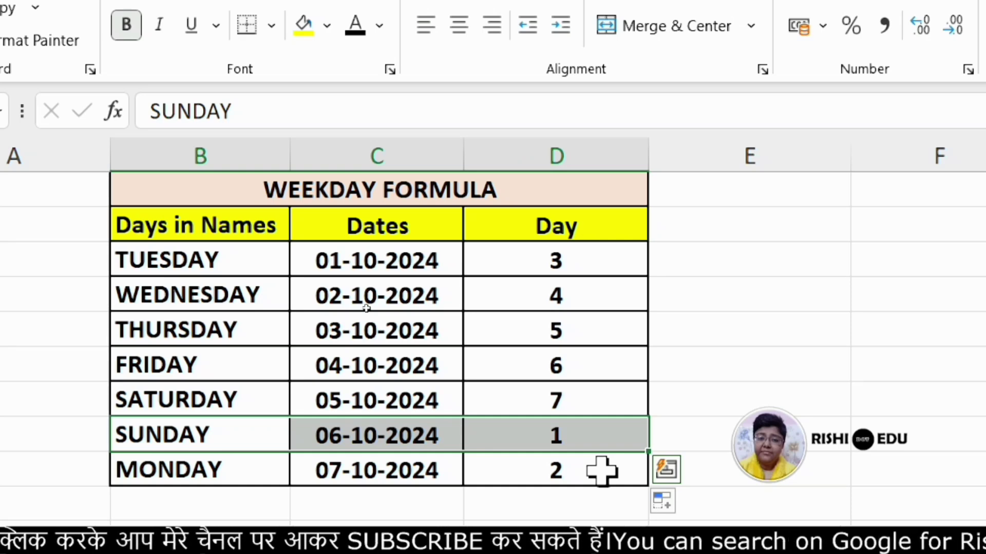
left_click(726, 340)
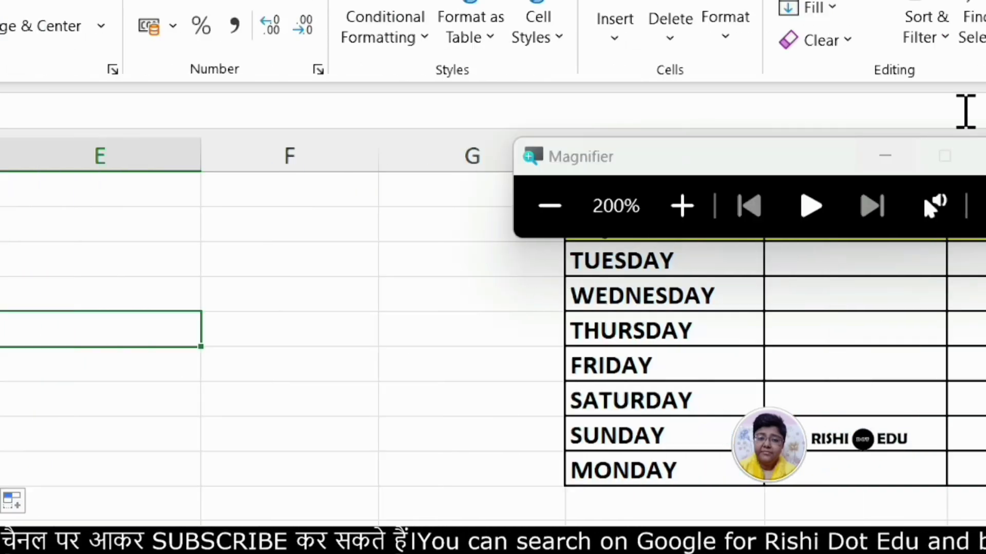
Step: Enter =WEEKDAY(J3,2) in I3 of the Customize column, with Monday as day 1, and fill it down to I9
left_click(884, 155)
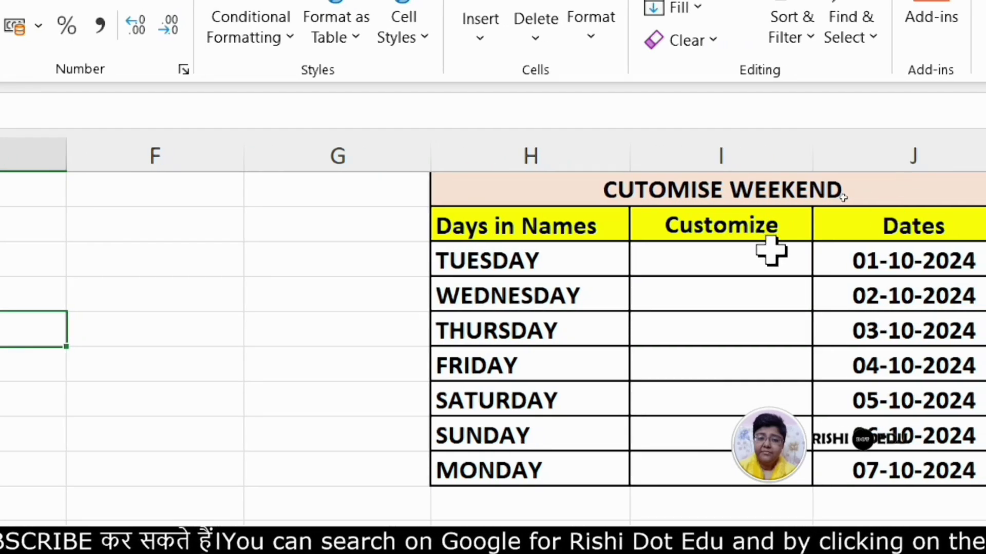
double_click(678, 264)
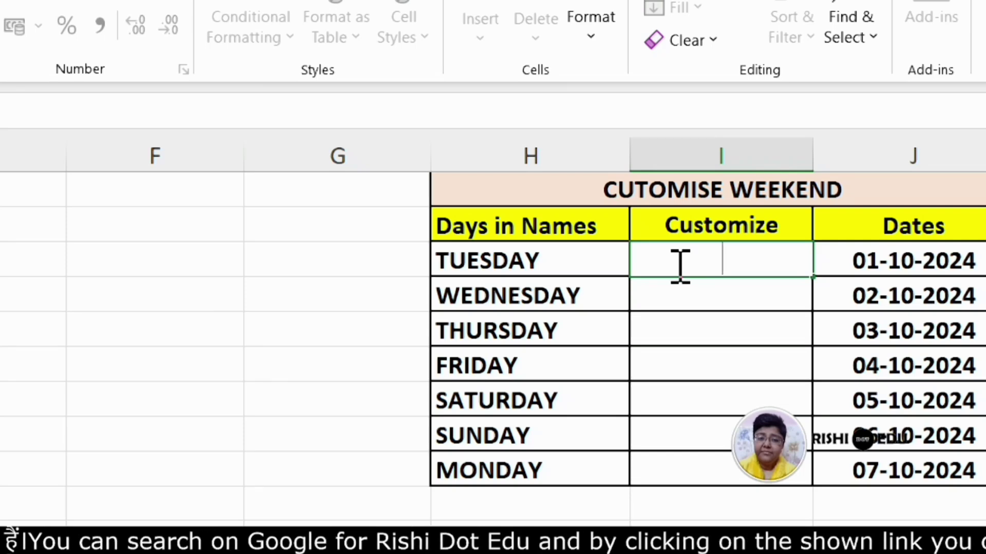
type("=wee")
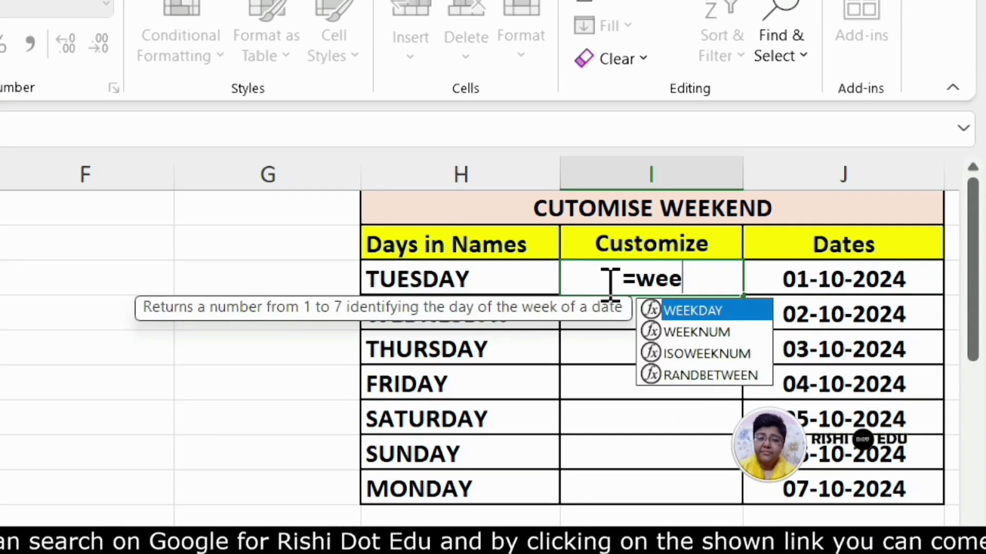
double_click(721, 318)
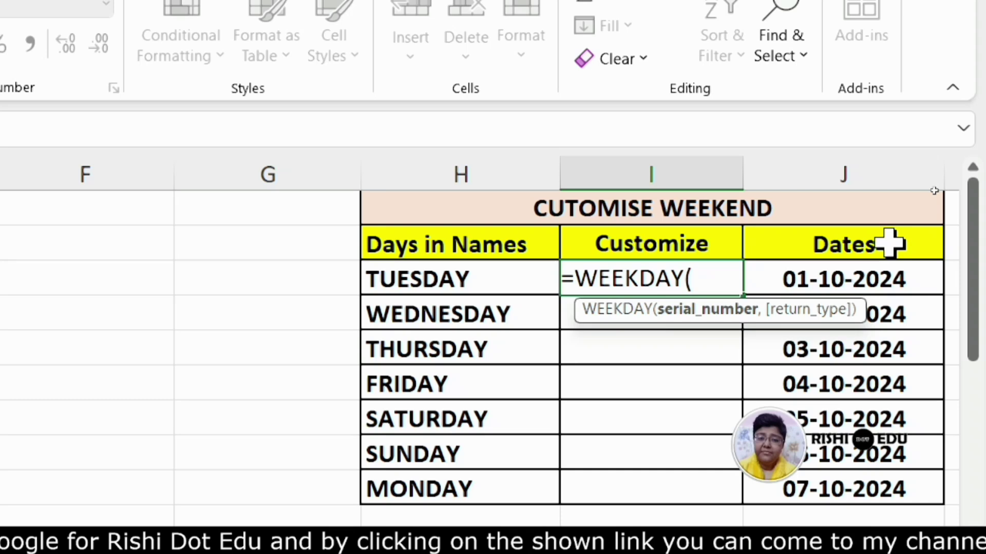
left_click(837, 280)
type(",")
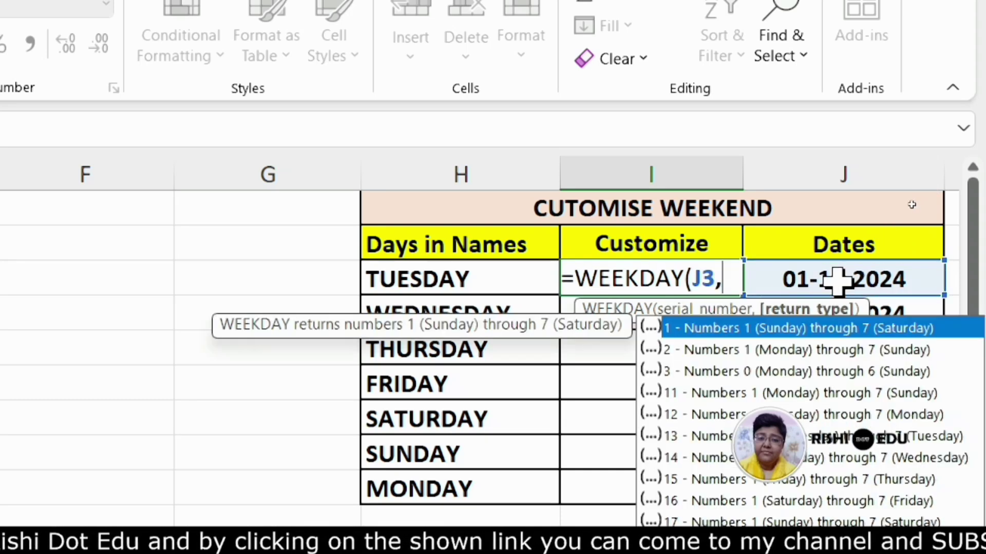
left_click(724, 351)
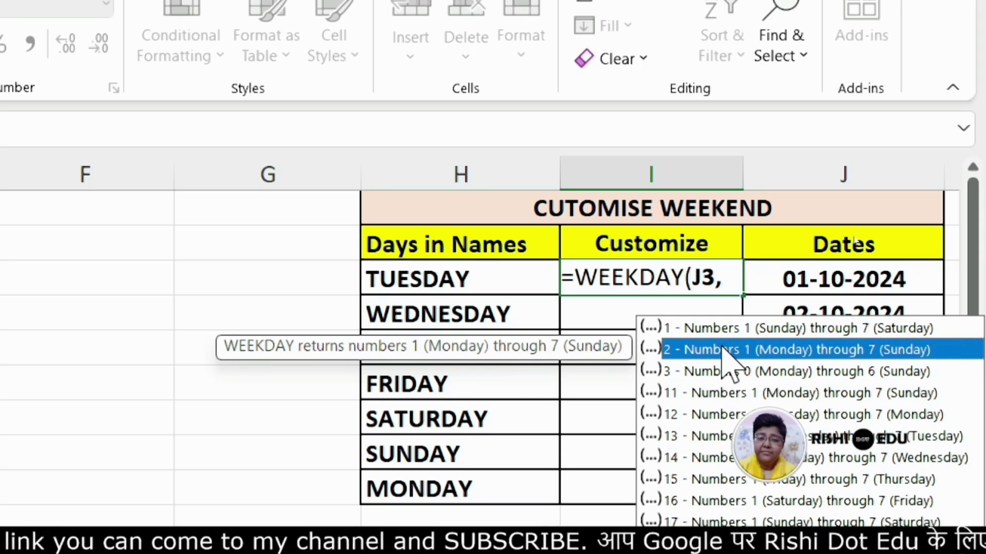
double_click(724, 351)
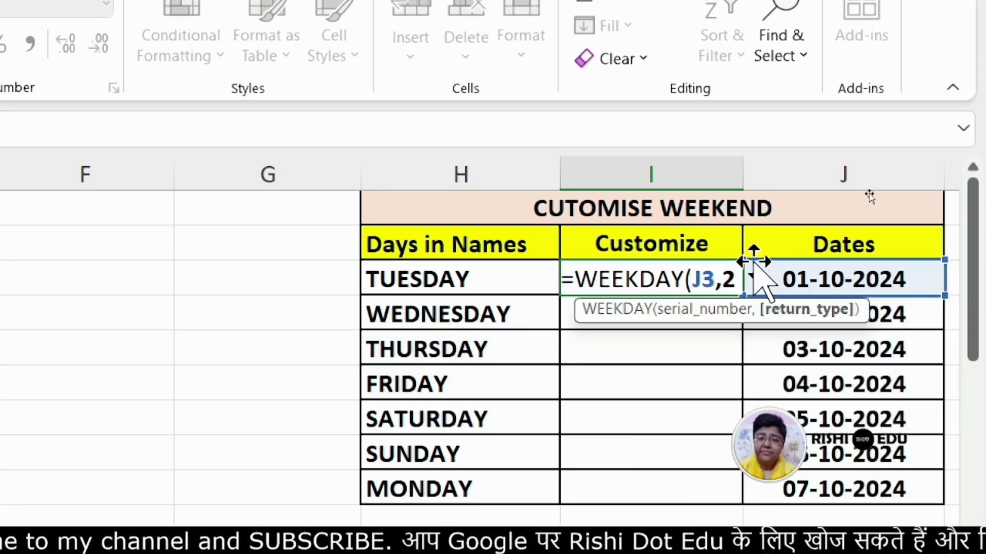
type(")")
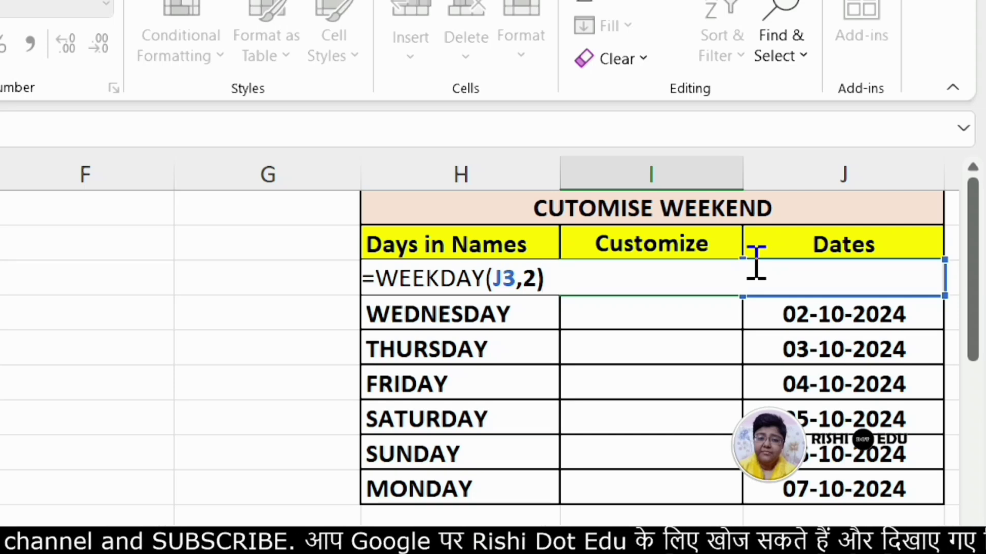
key("Return")
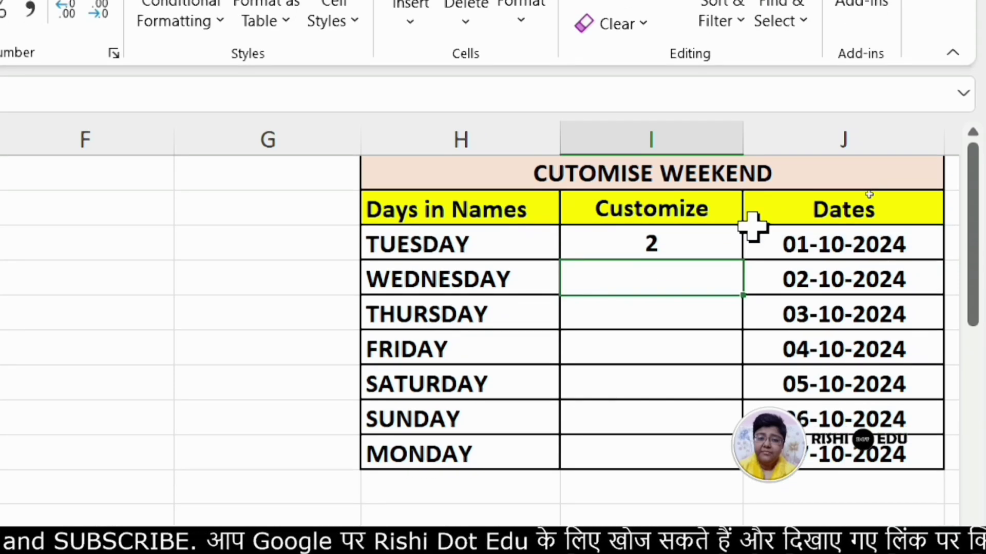
left_click(686, 243)
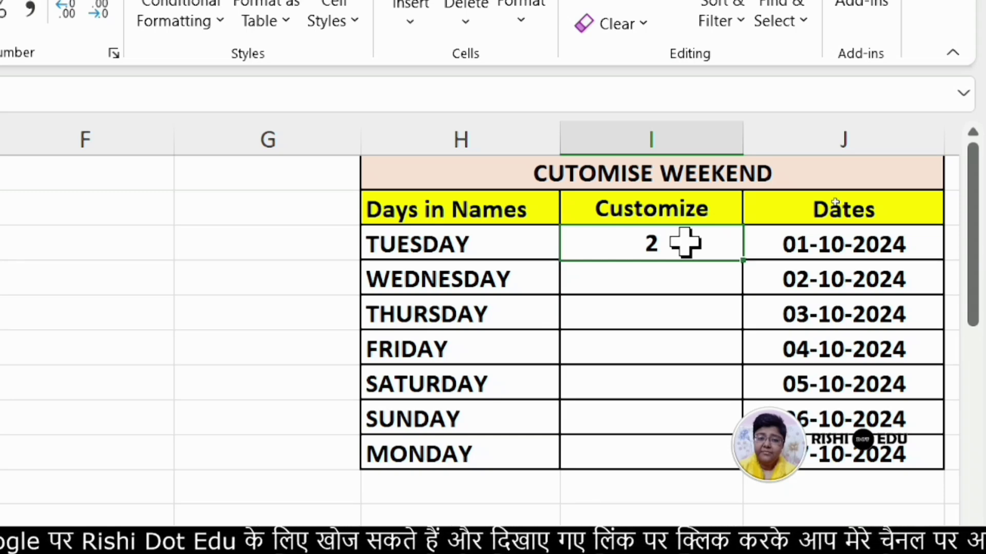
double_click(744, 262)
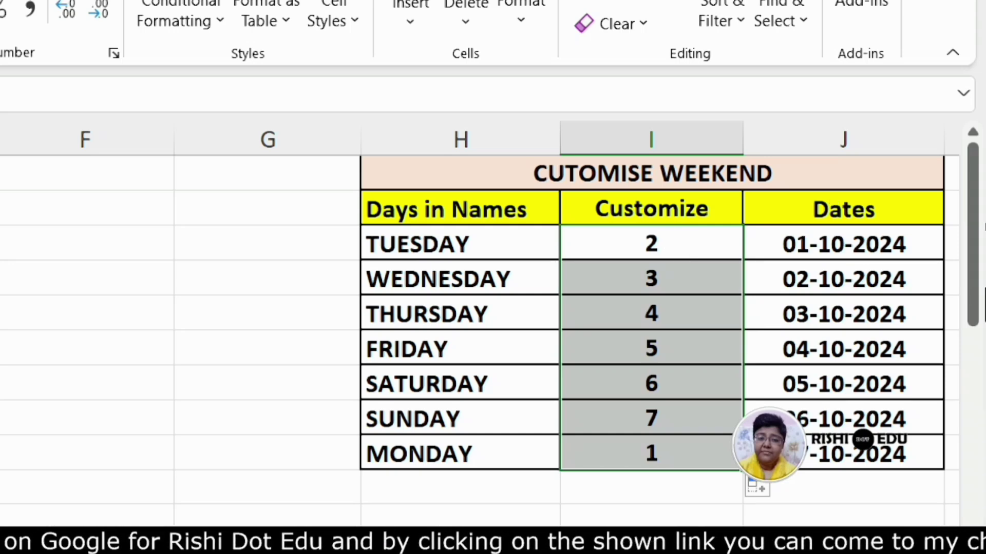
Step: Enter =TEXT(B18,"dddd") in D18 of the DAYS IN WORD table to convert the date to its full day name
left_click_drag(979, 248, 975, 430)
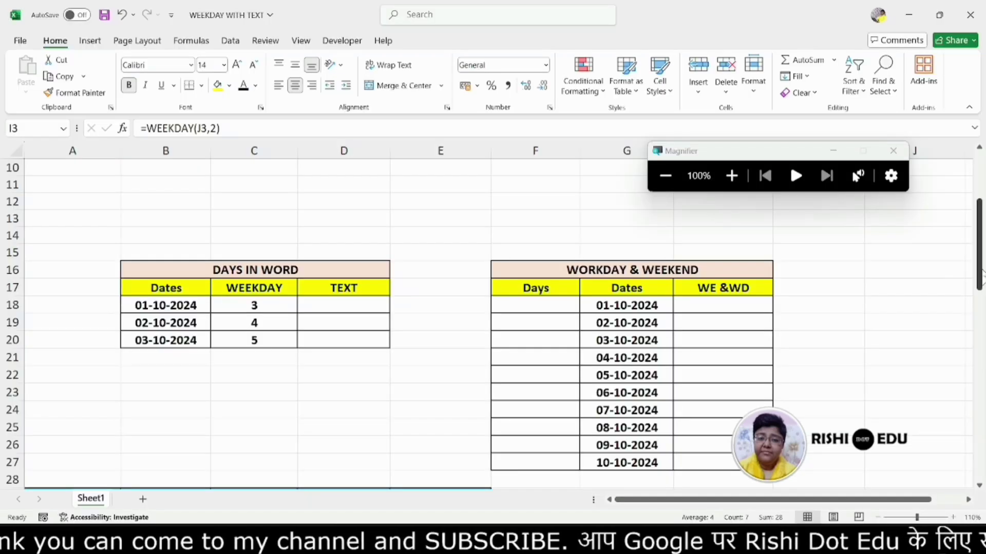
left_click_drag(981, 273, 979, 226)
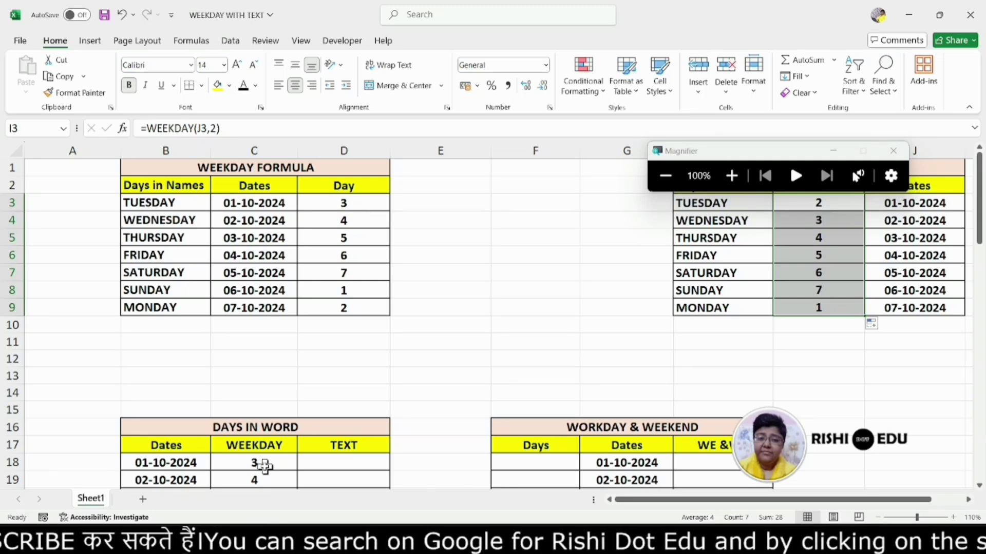
left_click(320, 459)
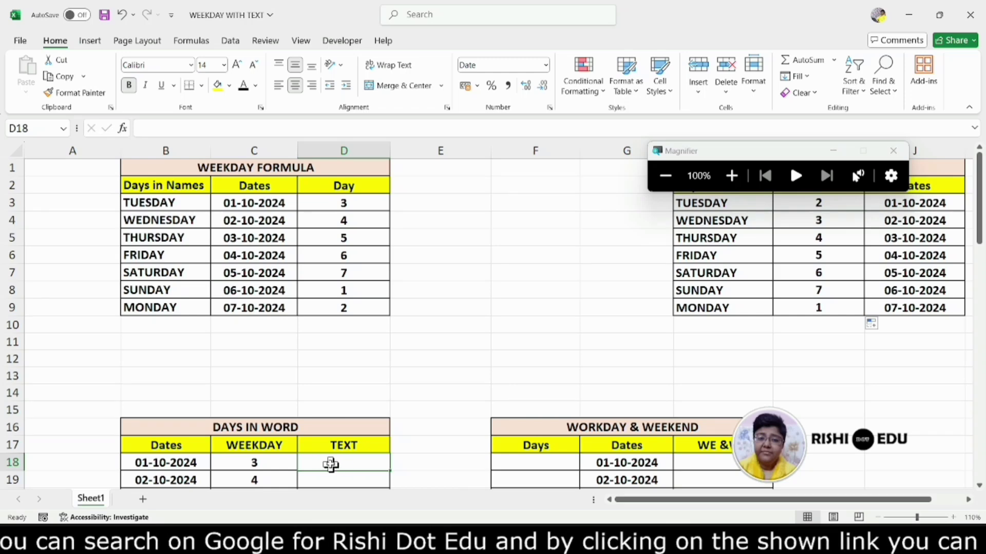
double_click(332, 464)
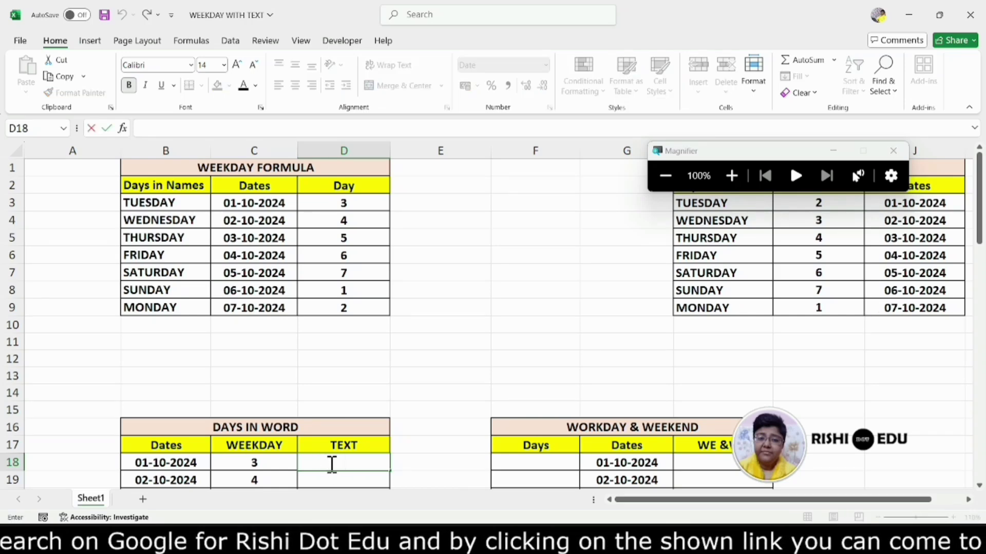
type("=text")
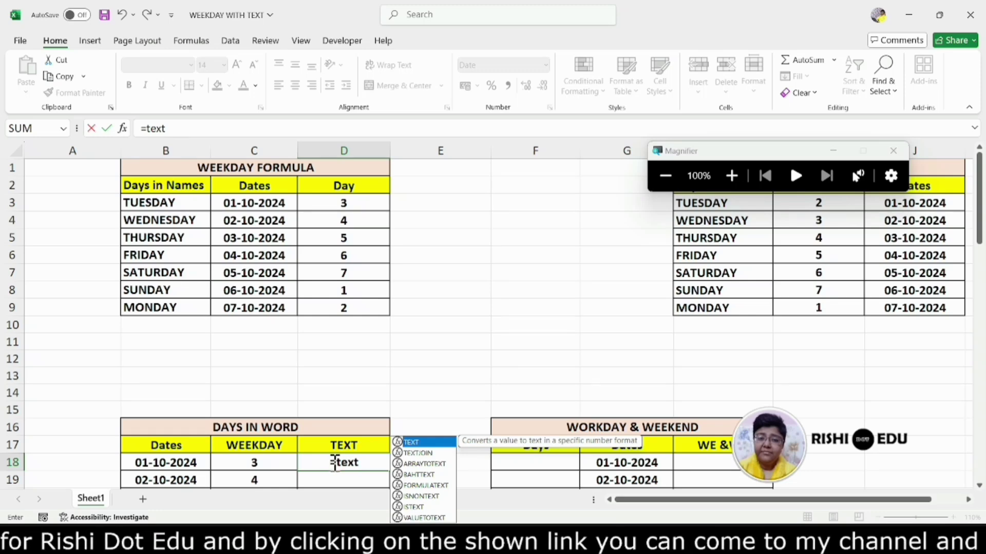
double_click(417, 442)
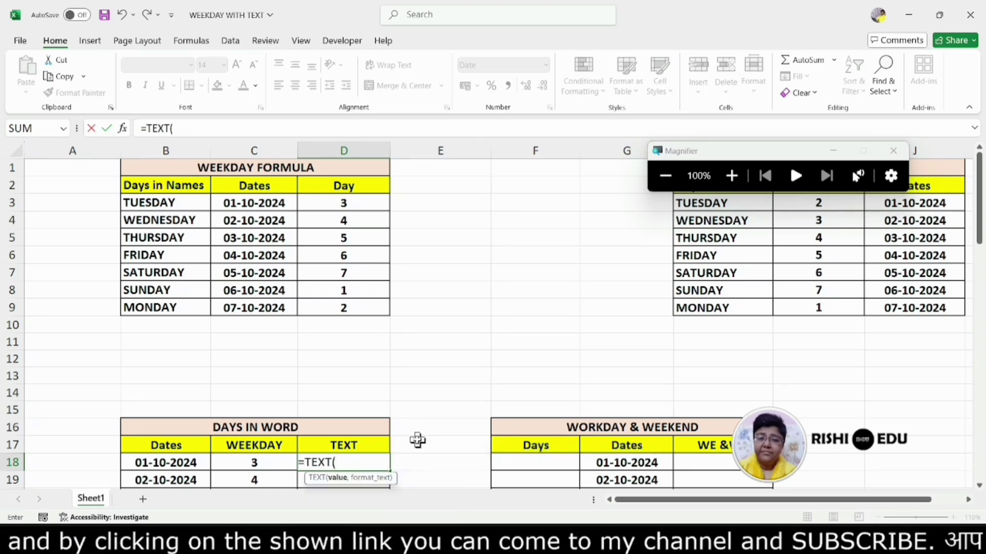
left_click(171, 462)
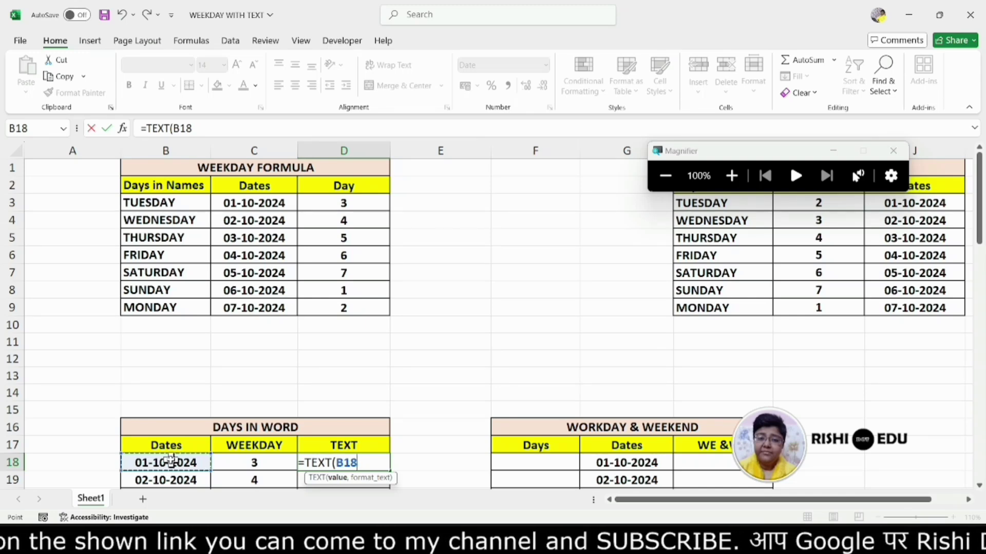
type(",")
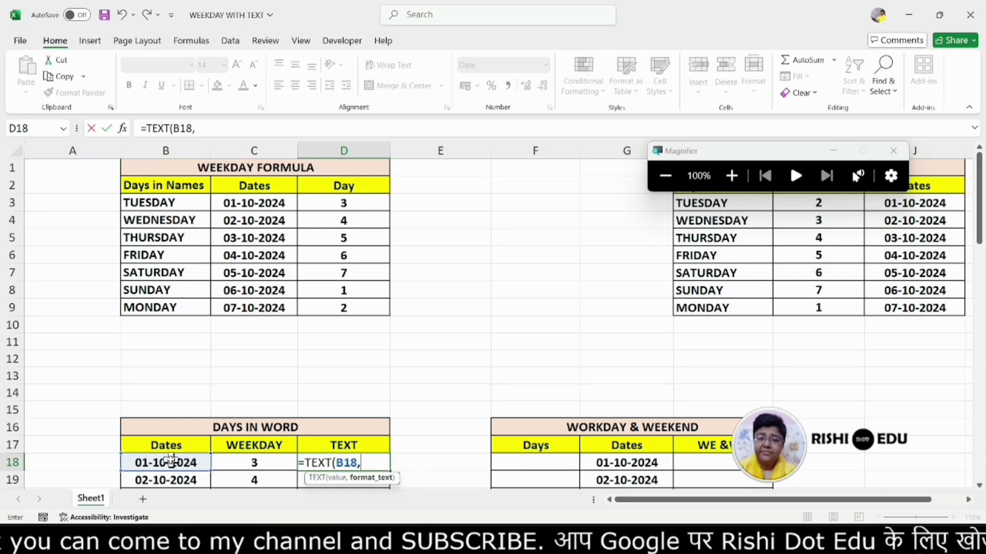
type("\"")
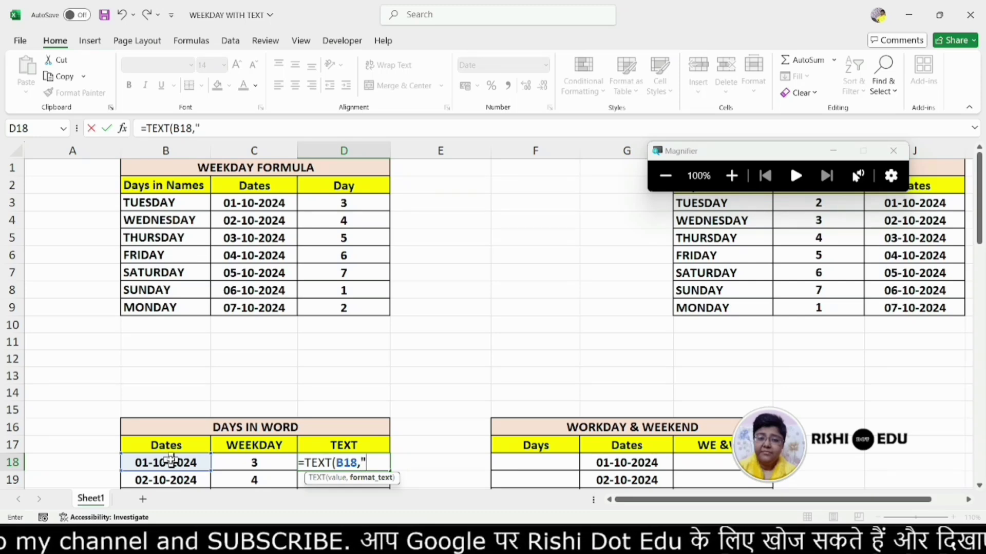
type("d")
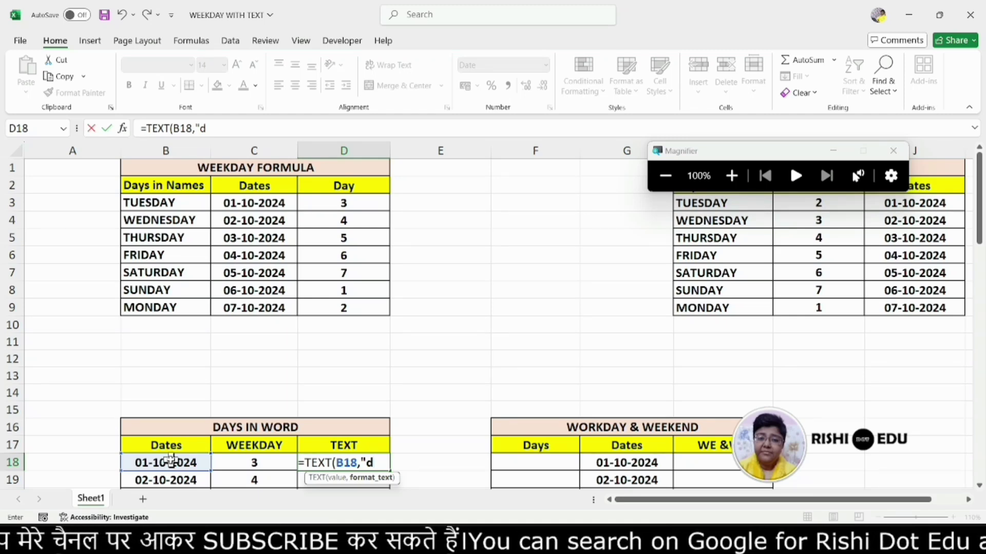
type("ddd")
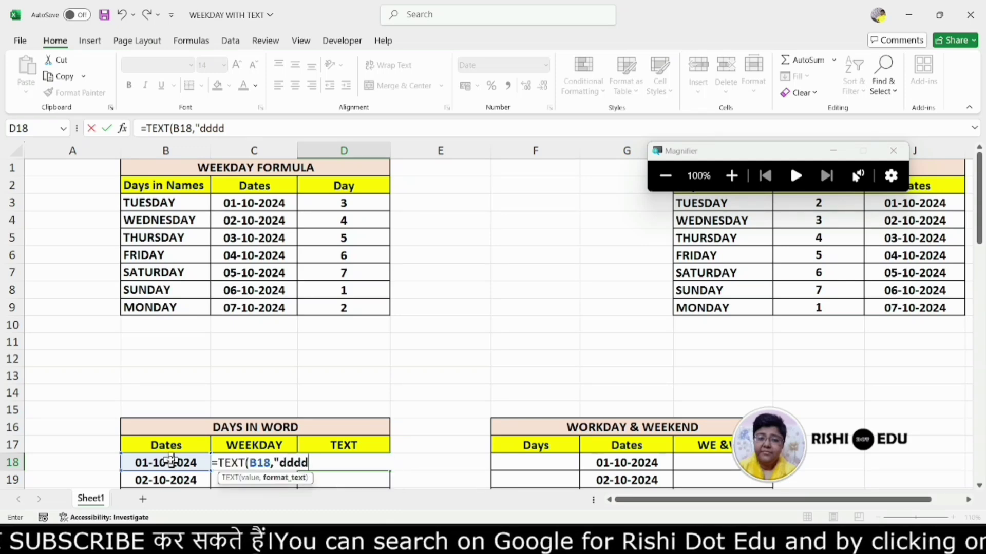
type("\"")
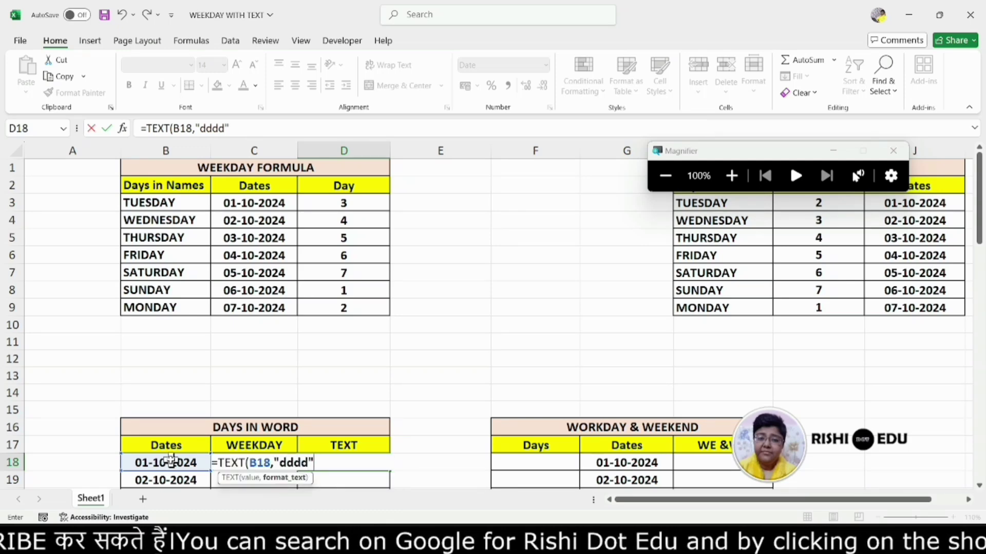
type(")")
key("Return")
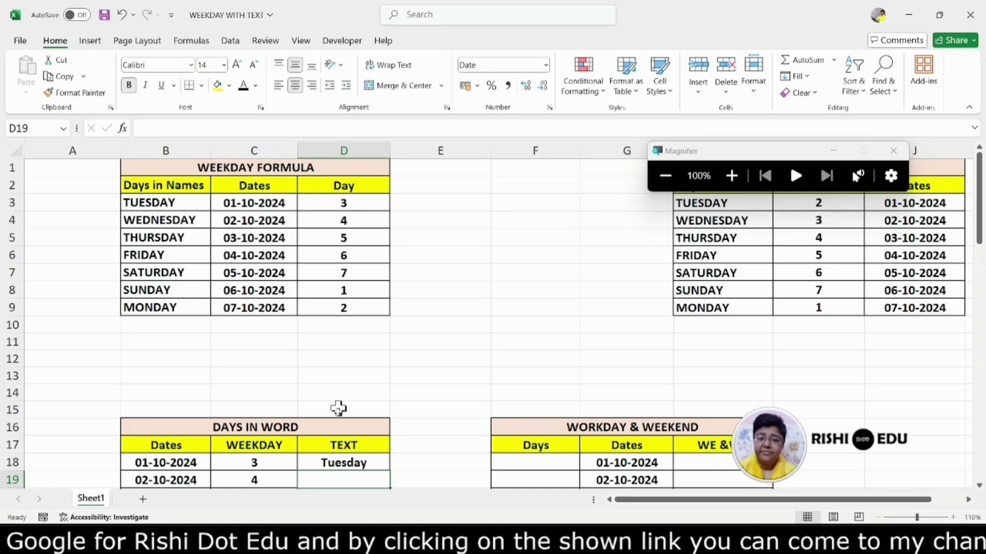
Step: Fill the TEXT formula from D18 down to D20 in the DAYS IN WORD table
left_click(342, 463)
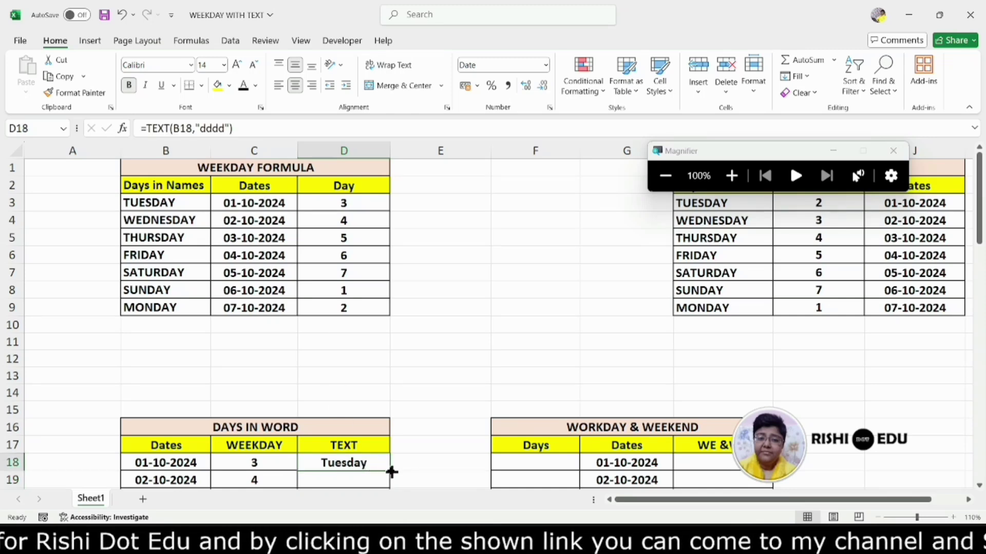
left_click_drag(390, 472, 390, 480)
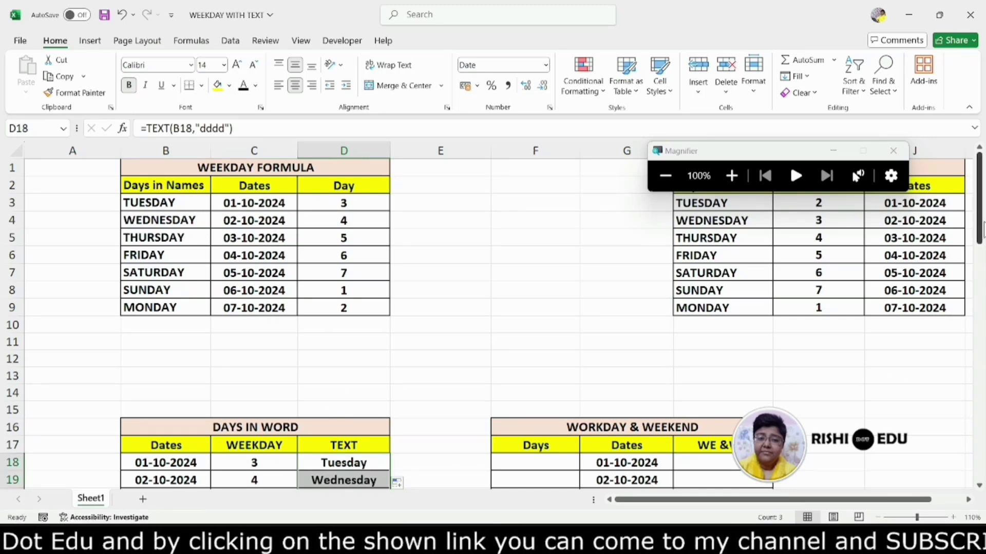
scroll(667, 272, "down", 2)
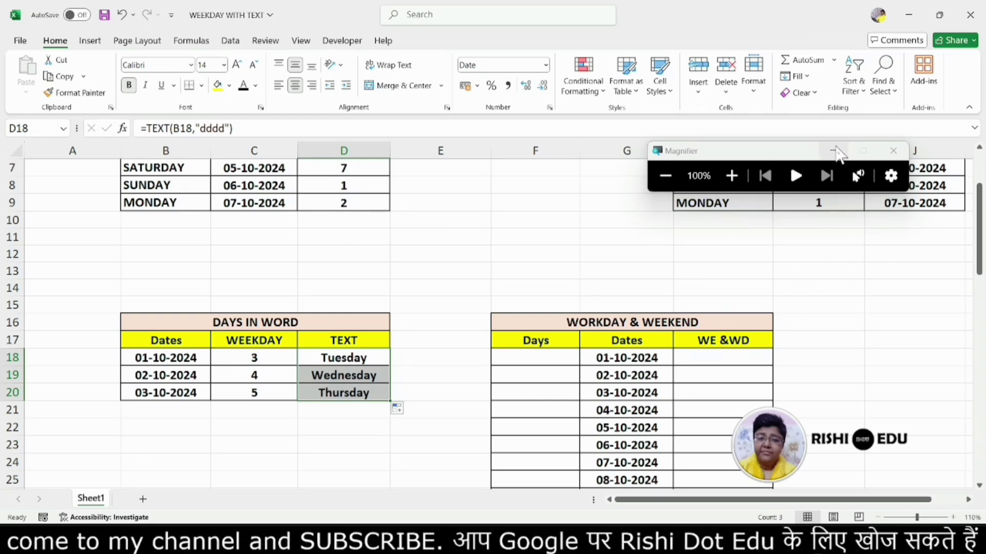
left_click(833, 149)
left_click(575, 269)
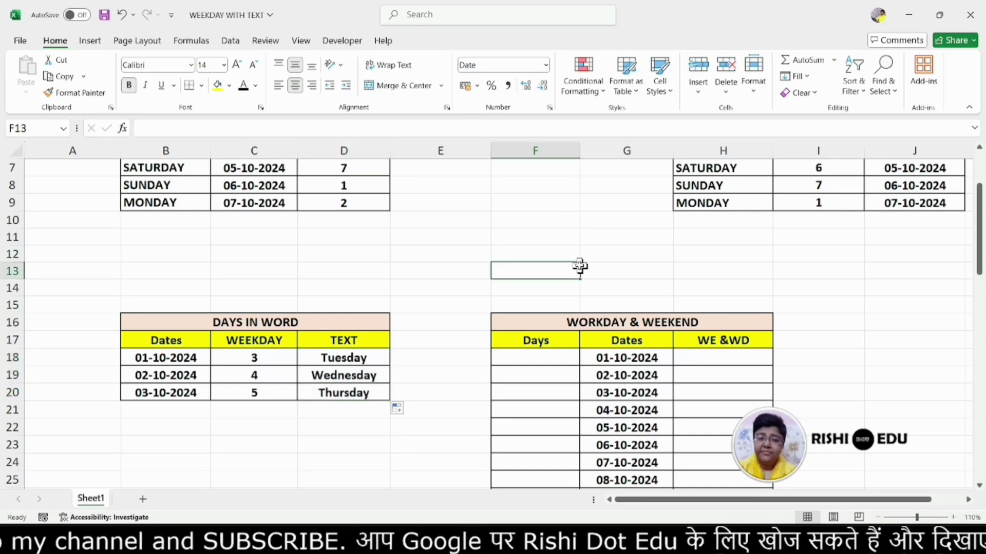
Step: Start a formula in H18 of the WORKDAY & WEEKEND table and enlarge the screen to 200% with Magnifier
scroll(641, 257, "down", 3)
left_click(718, 221)
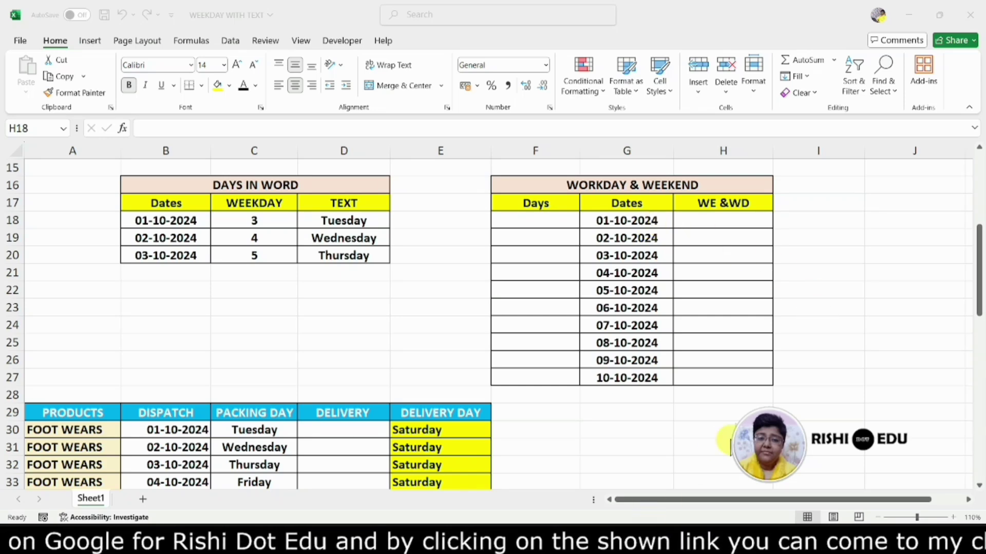
left_click(729, 221)
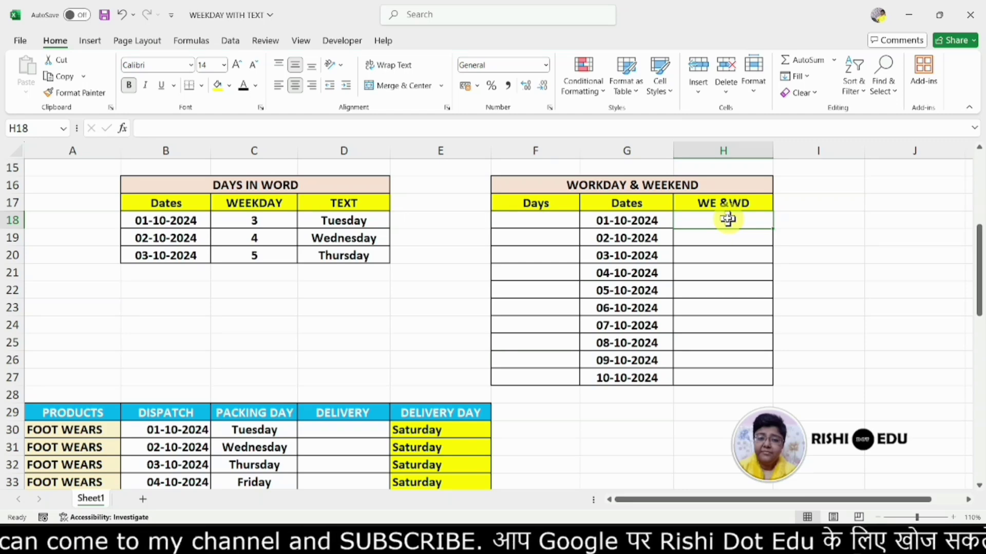
type("=")
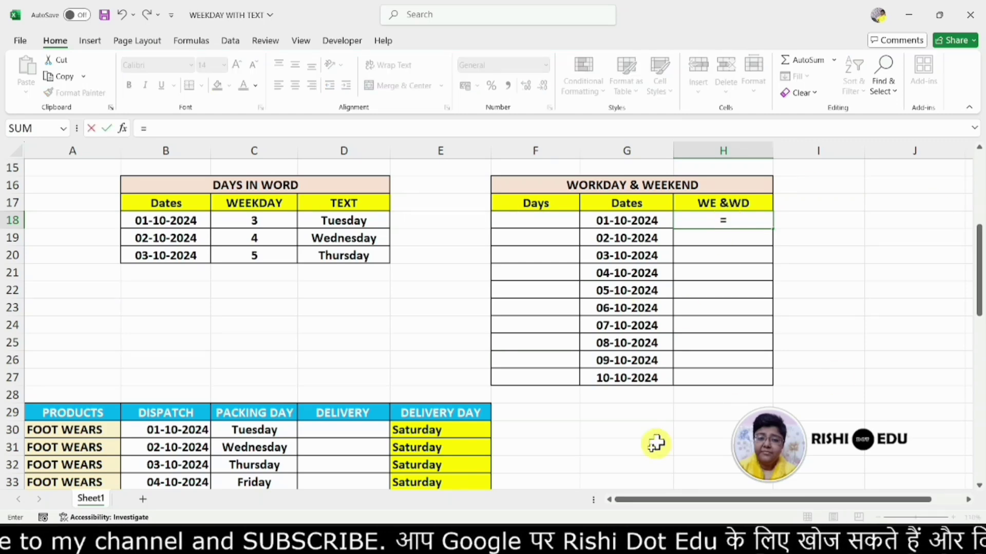
left_click(664, 539)
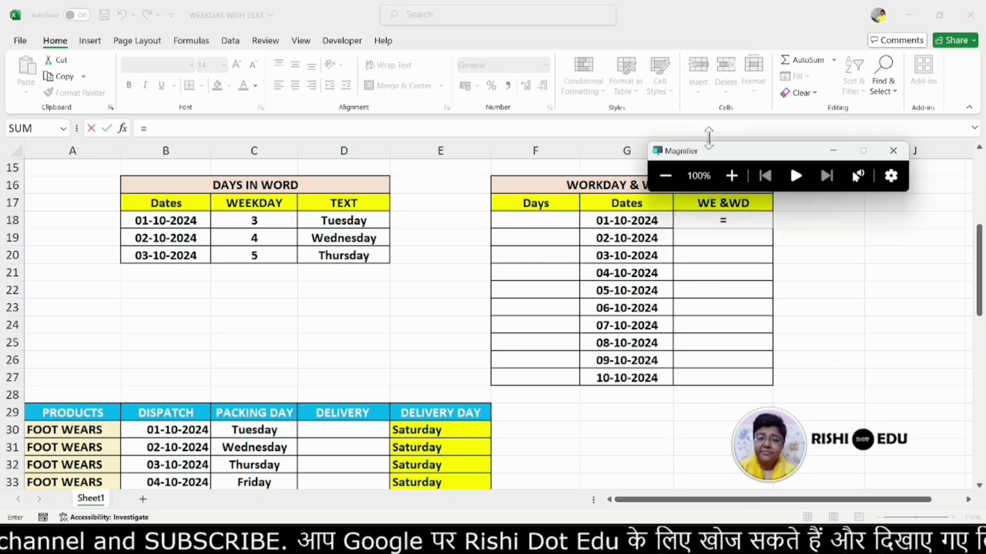
left_click(741, 180)
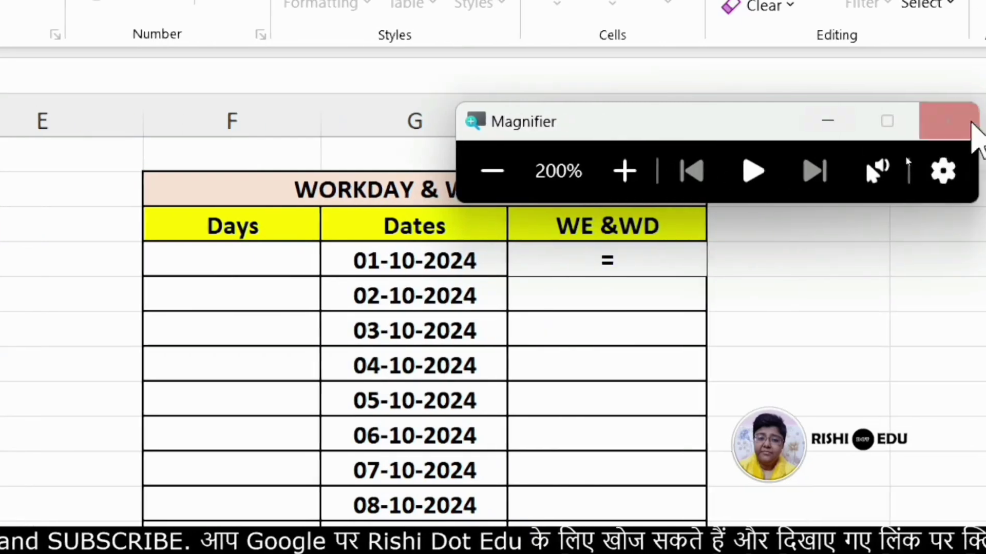
left_click(826, 121)
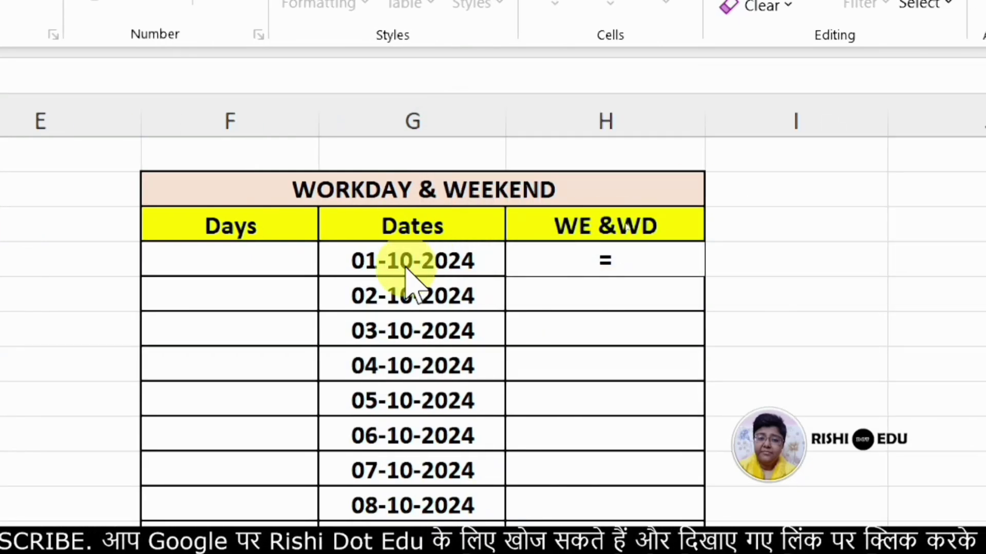
left_click(624, 263)
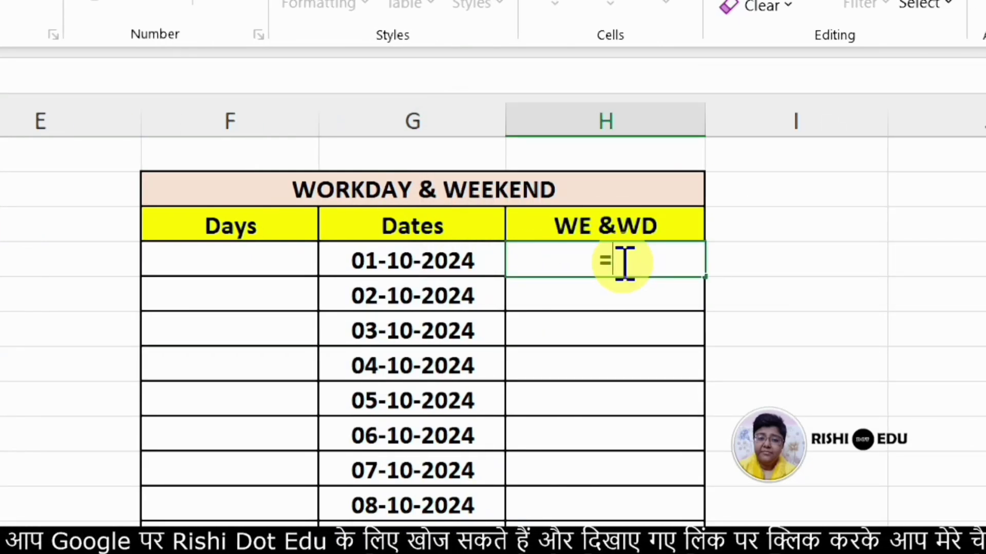
Step: Begin the H18 formula with =IF(WEEKDAY(G18)=1,"WEEKEND", so that Sundays return WEEKEND
type("IF(")
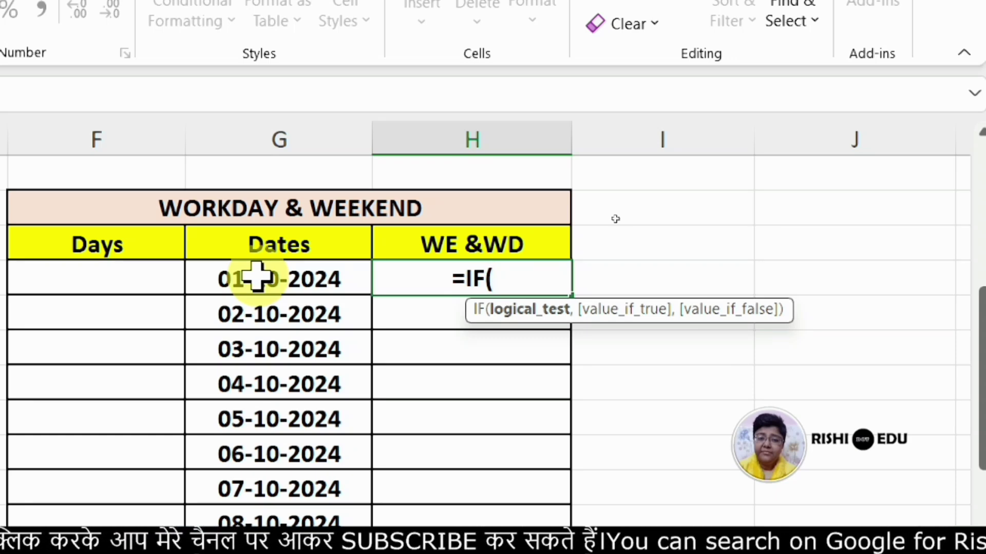
type("WEE")
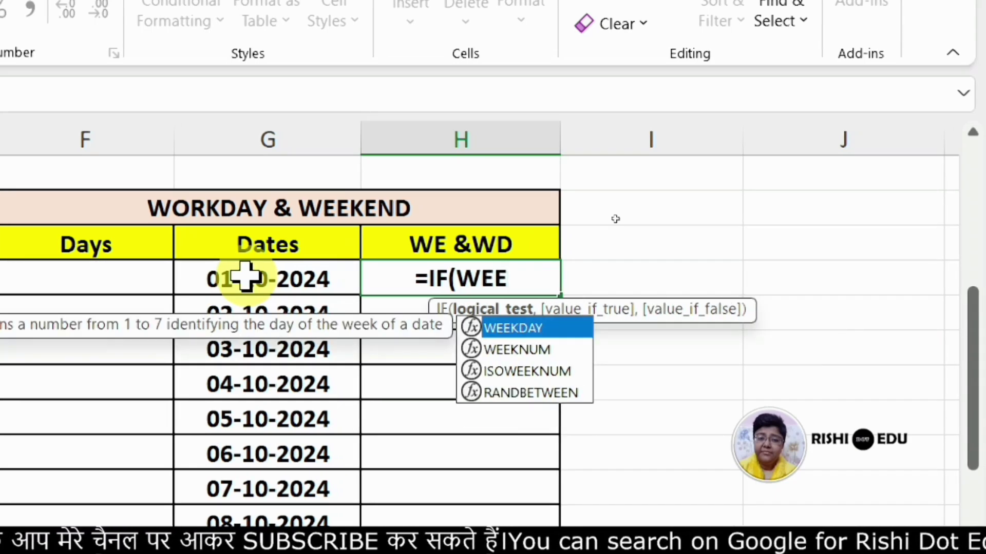
type("KDAY")
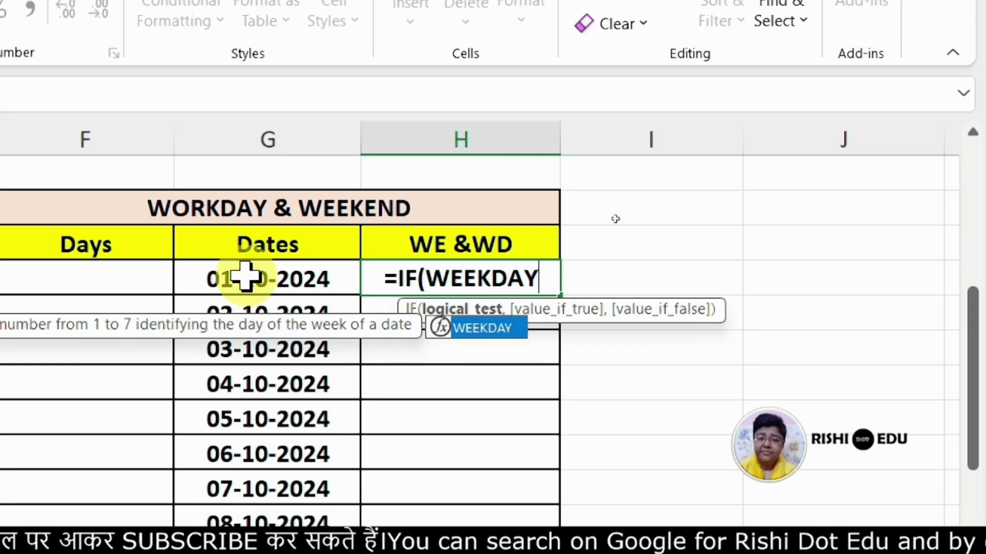
double_click(500, 328)
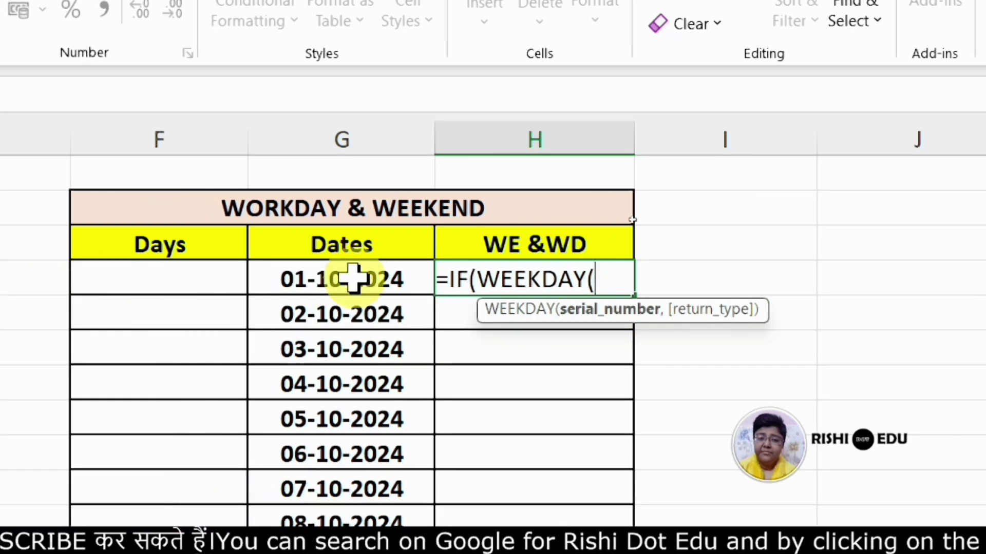
left_click(283, 280)
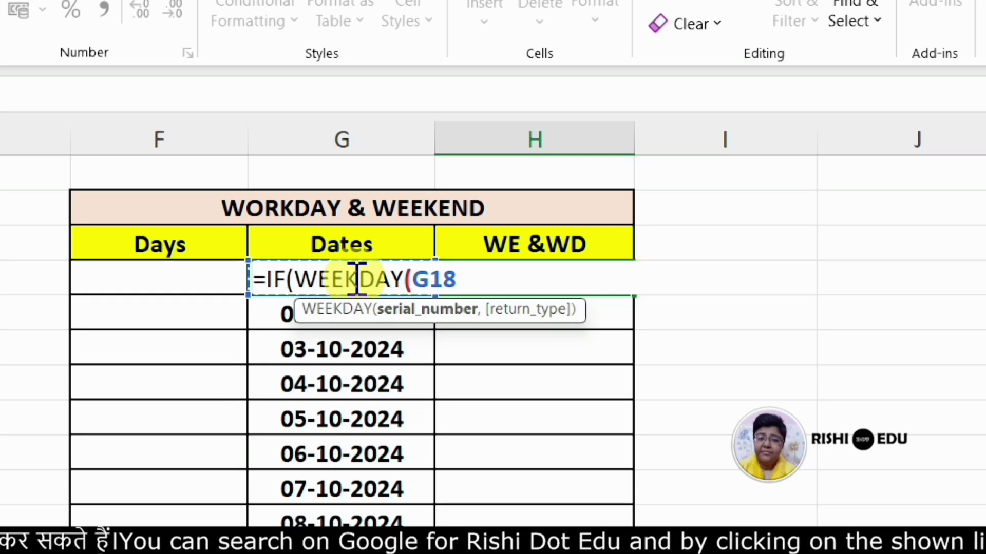
type(")")
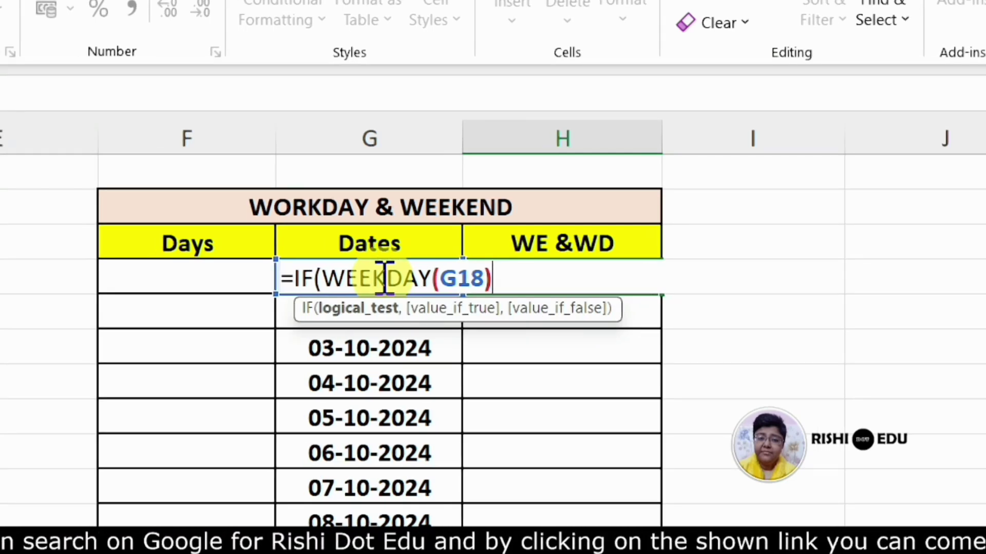
type("=")
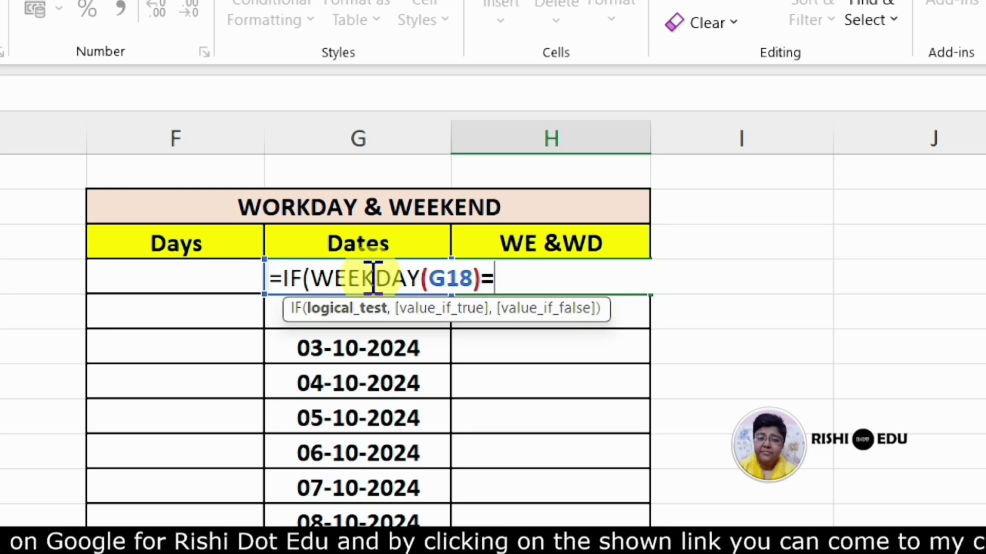
type("1,")
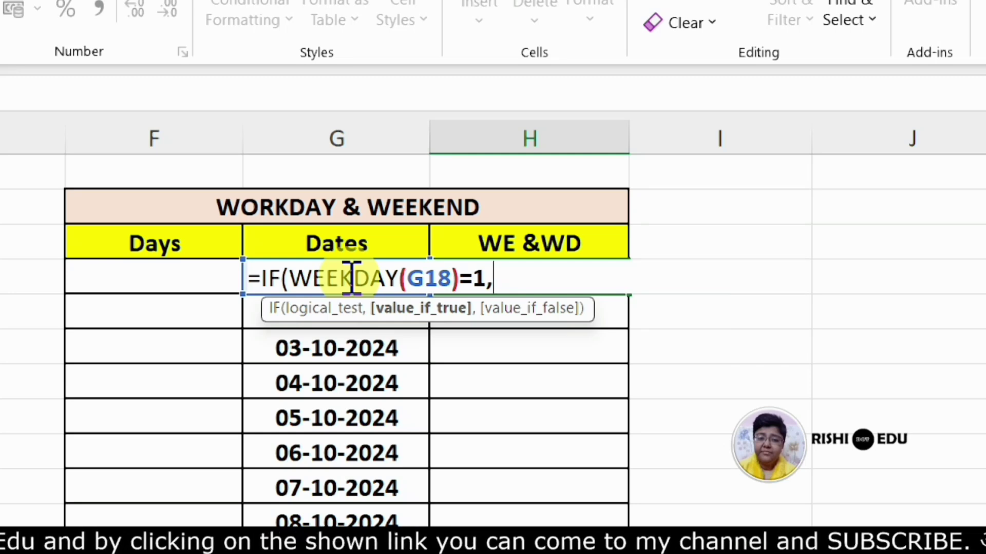
type("\"")
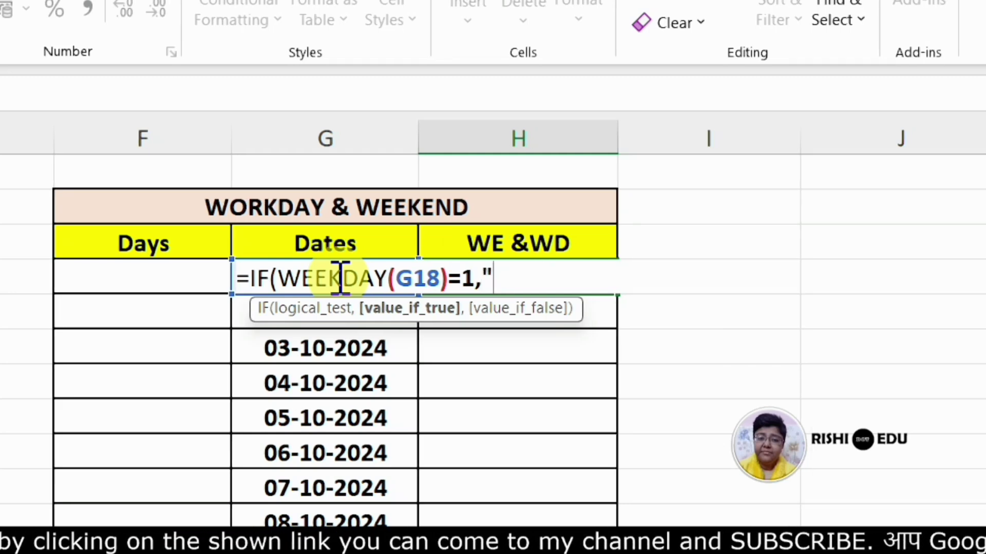
type("WEEKEND")
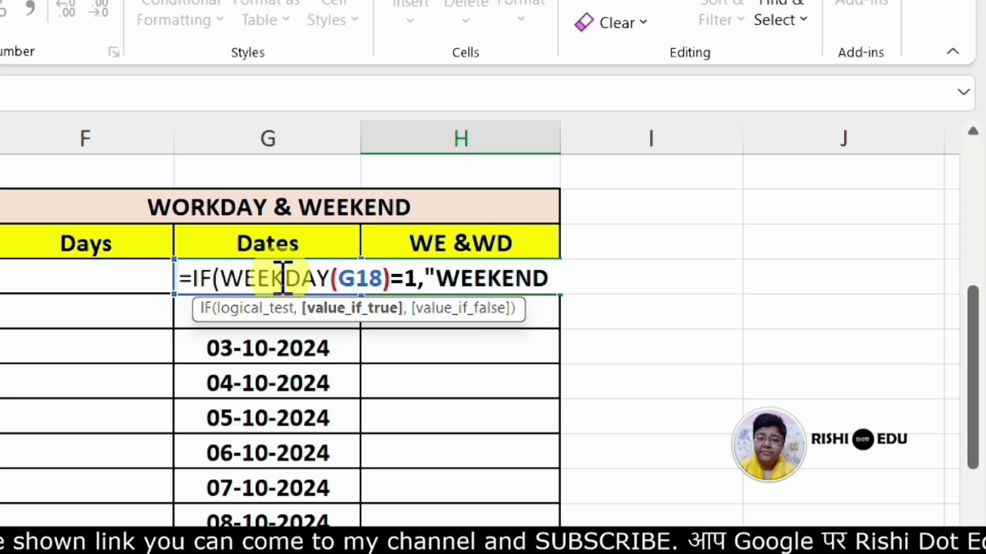
type("\"")
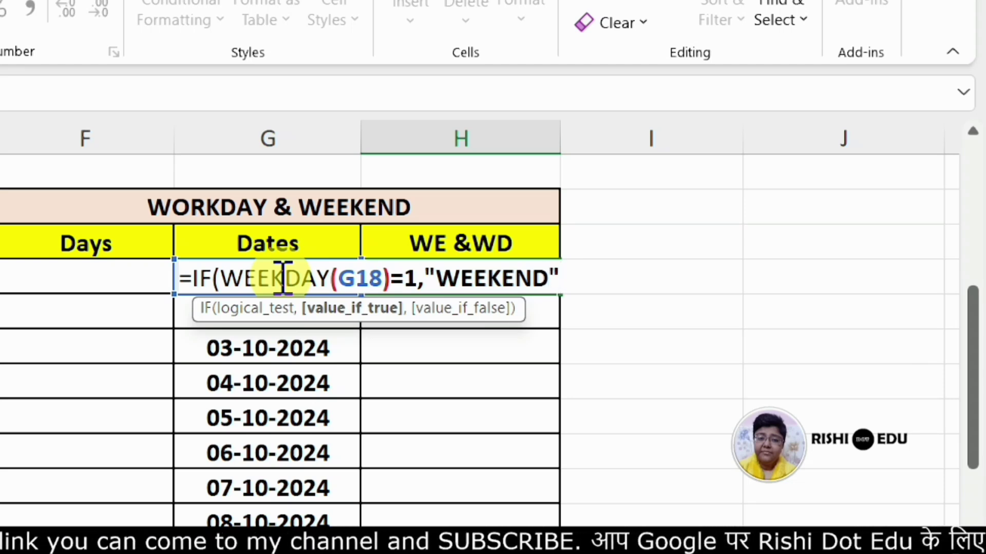
type(", ")
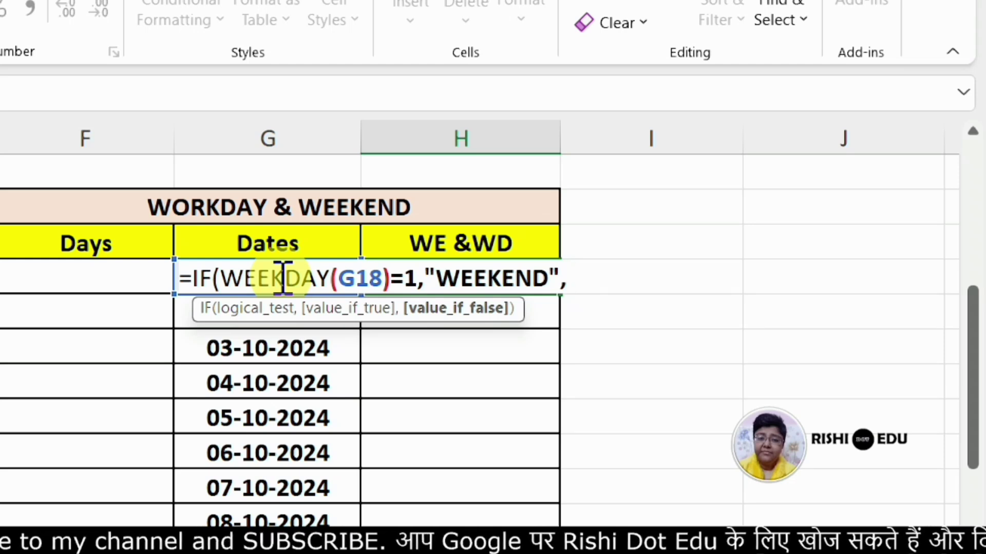
Step: Continue the H18 formula with a nested IF(WEEKDAY(G18)=7,"WEEKEND", so that Saturdays also return WEEKEND
type("IF")
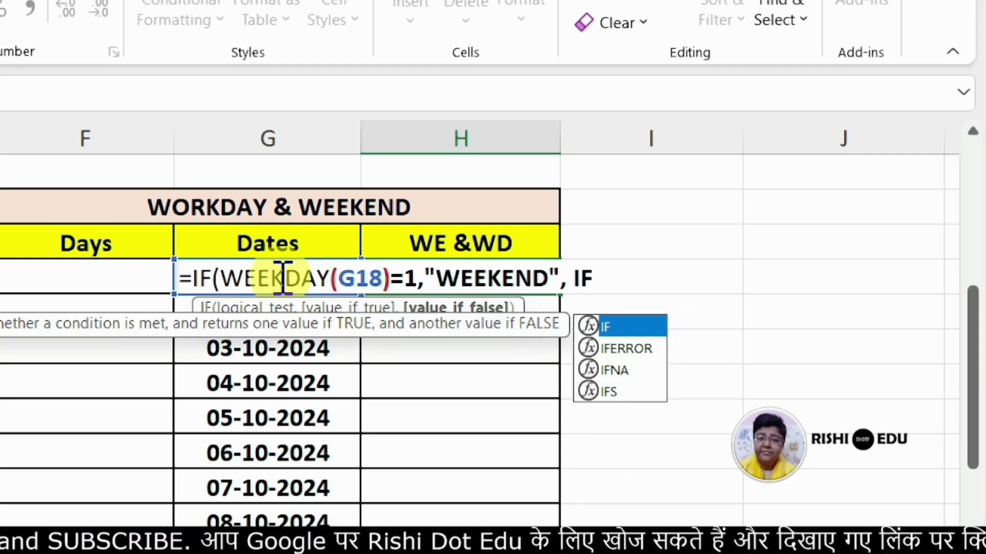
type("(")
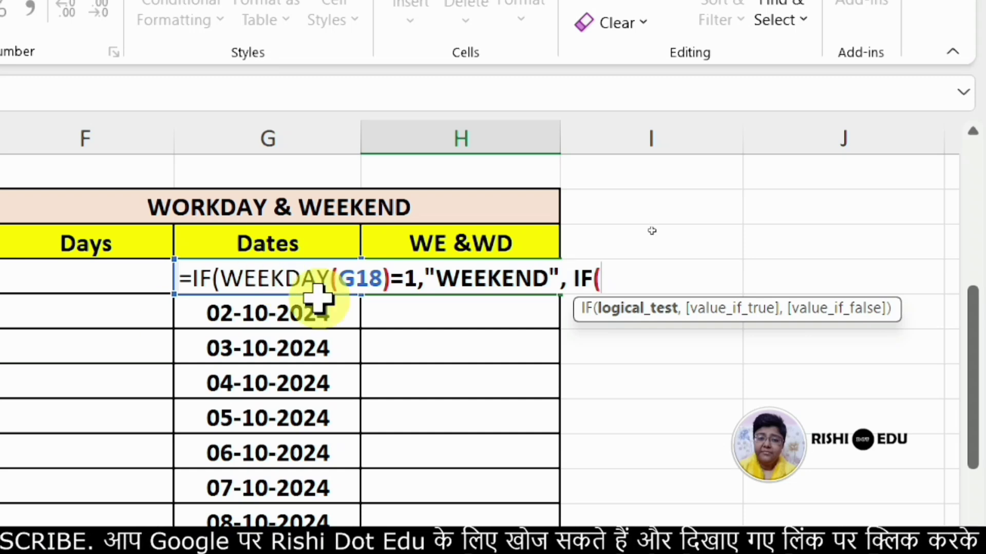
type("WEEKDA")
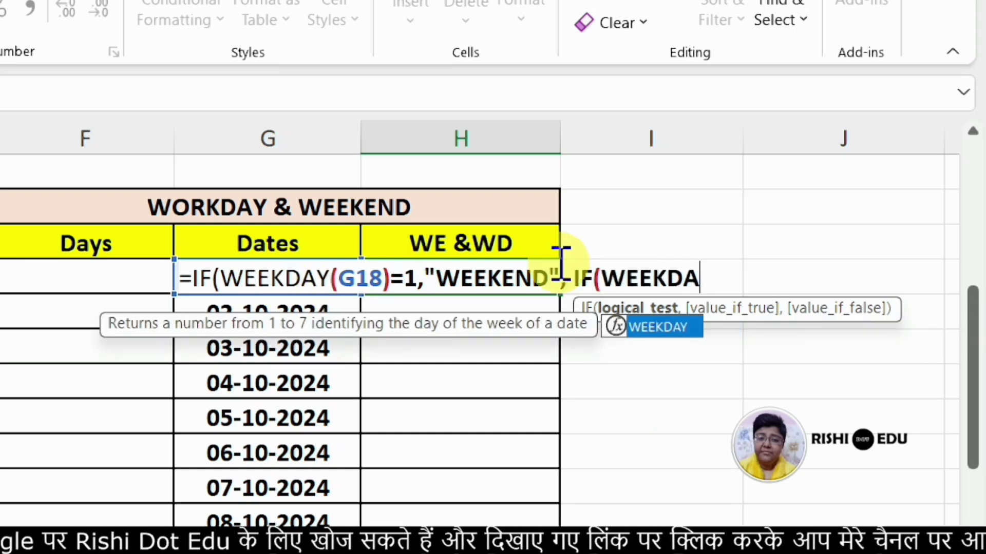
type("Y")
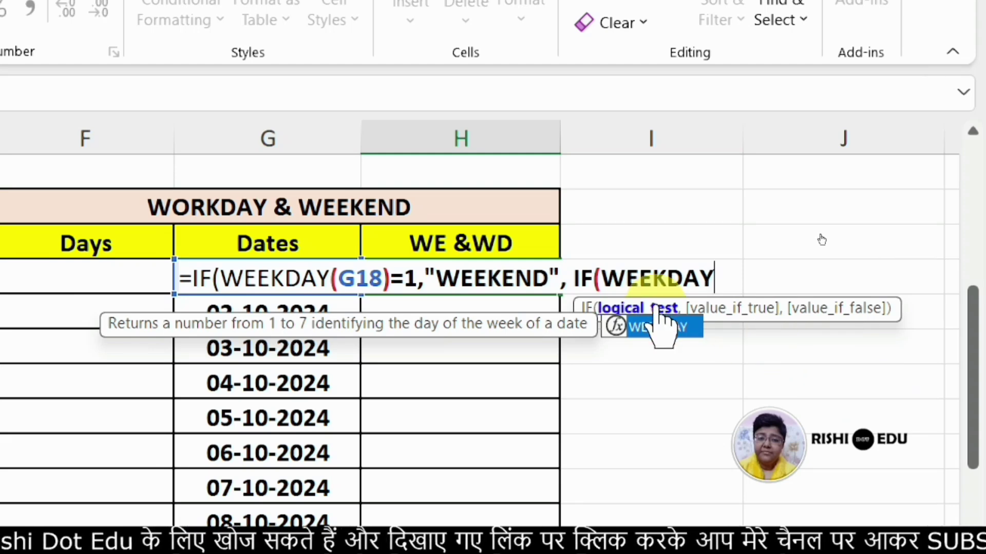
double_click(659, 329)
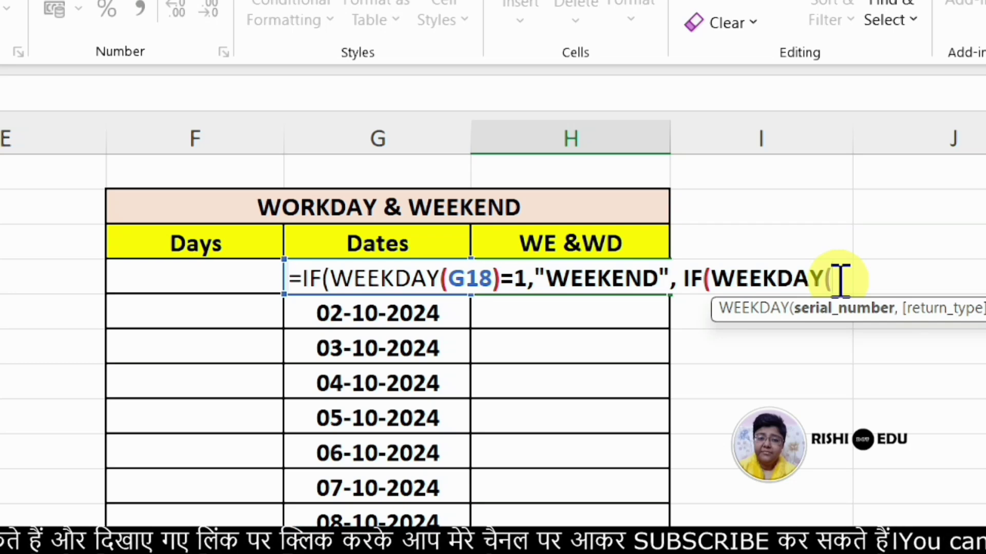
type("G18")
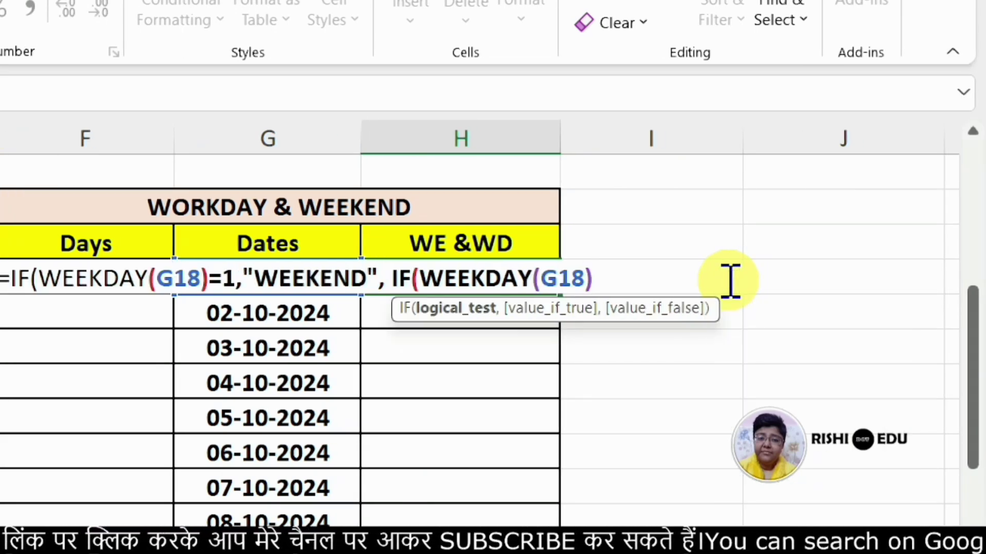
type("=")
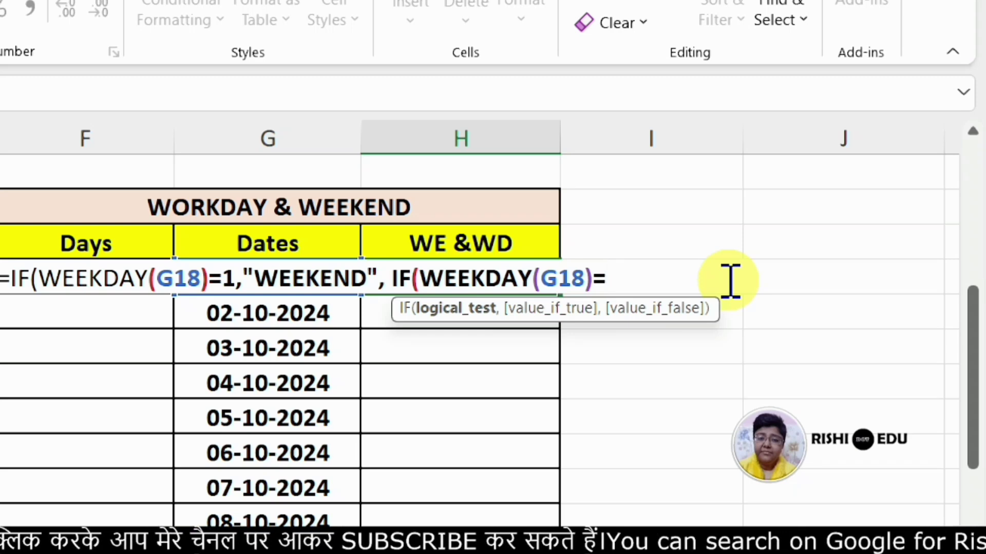
type("7")
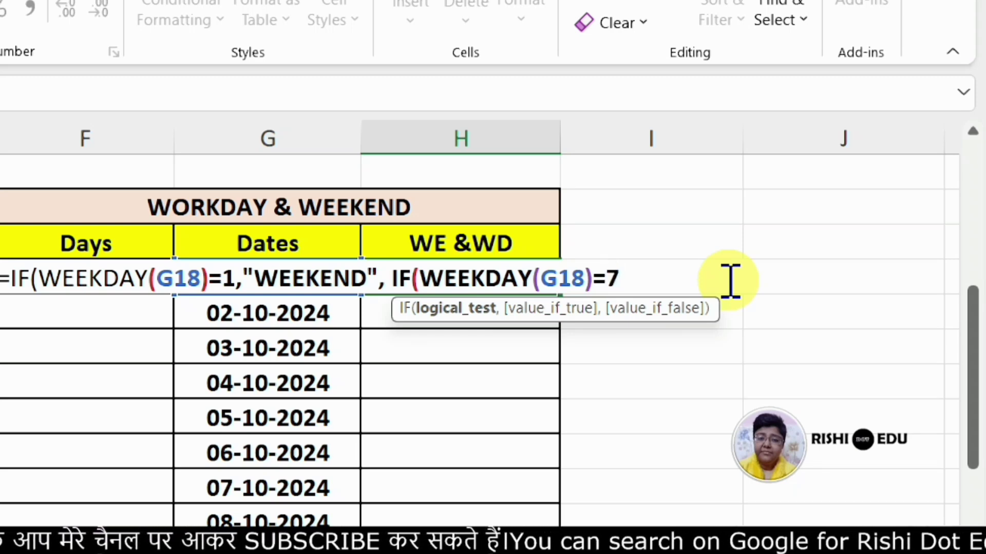
type(",")
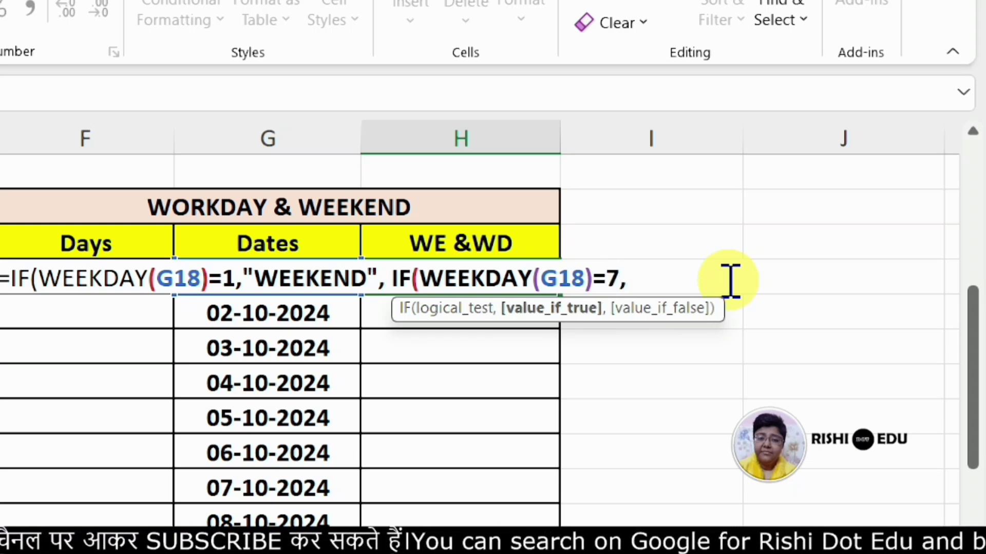
type("\"W")
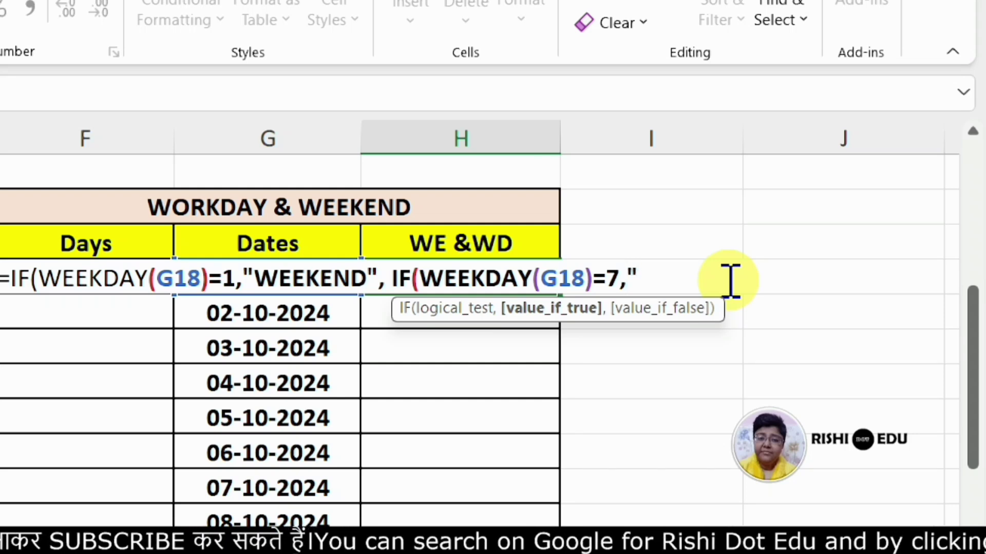
type("EEKE")
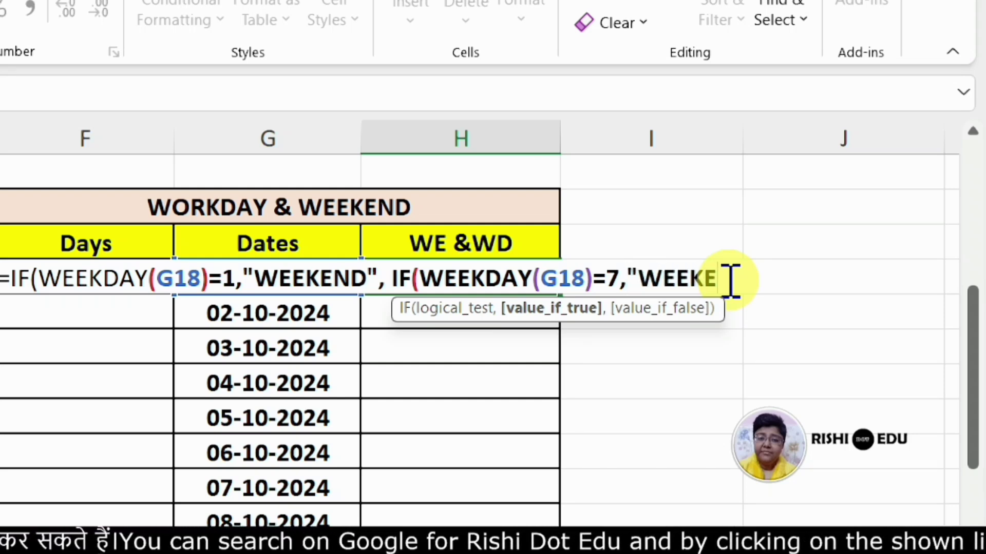
type("ND\",")
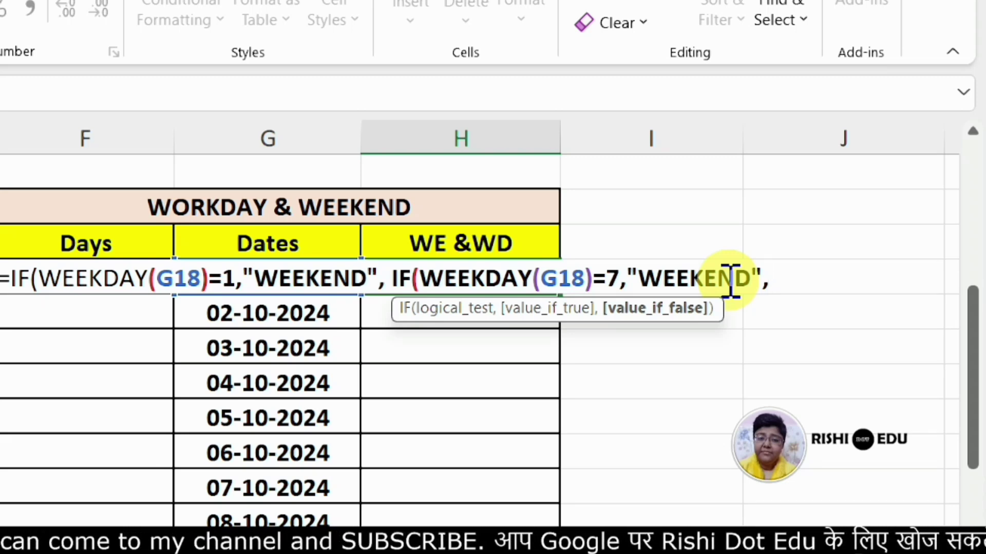
Step: Finish the nested IF in H18 with "WORKDAY" as the remaining result, enter the formula and accept the suggested closing-bracket correction
type("\"")
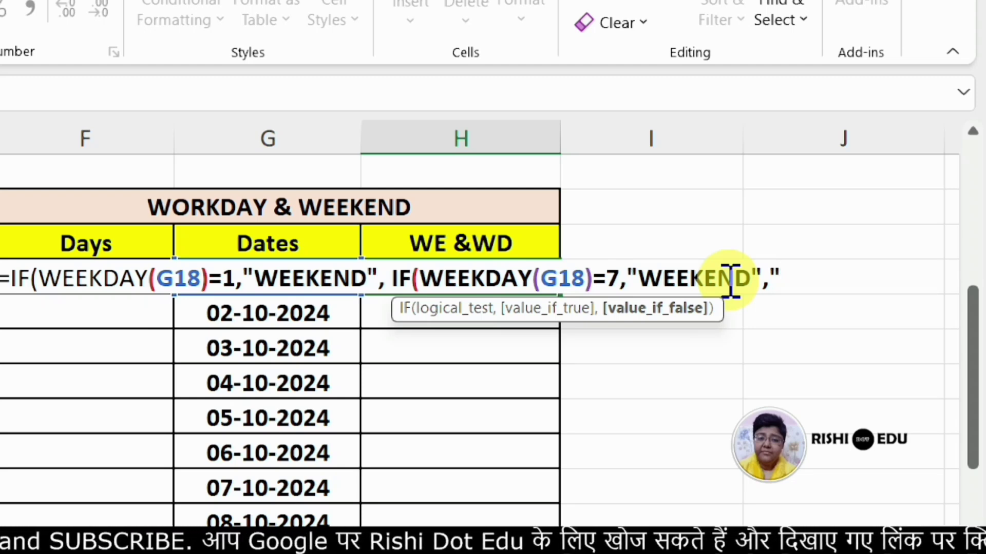
type("WOR")
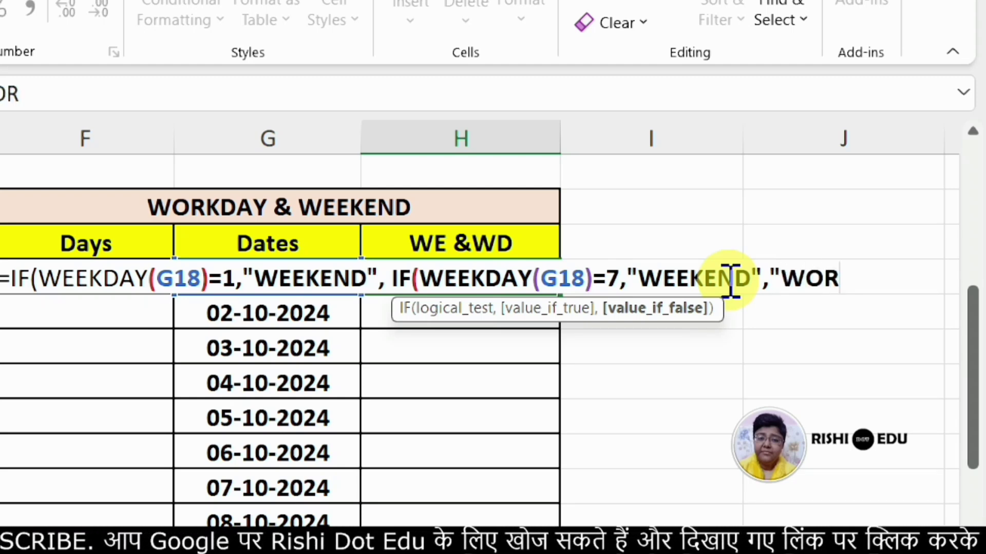
type("KDAY")
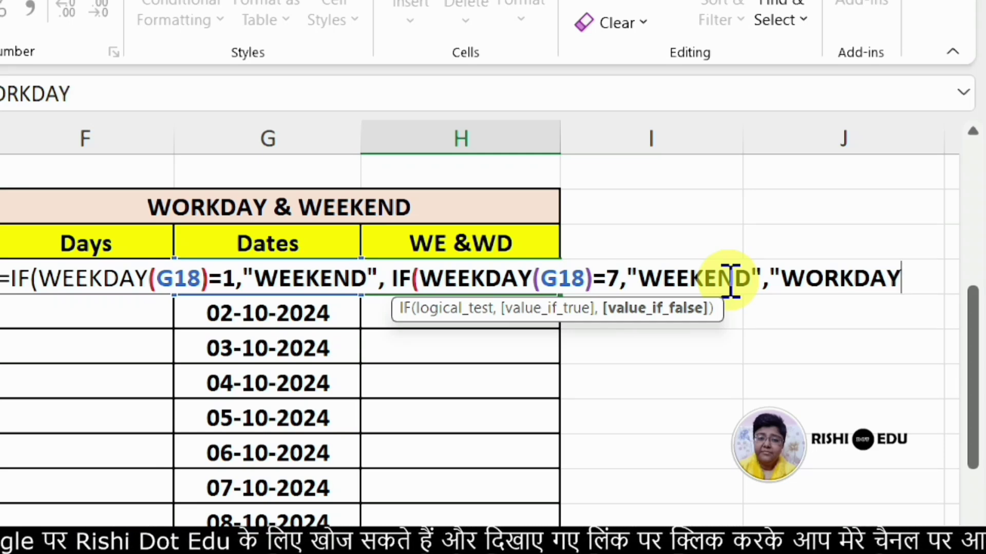
type("\"")
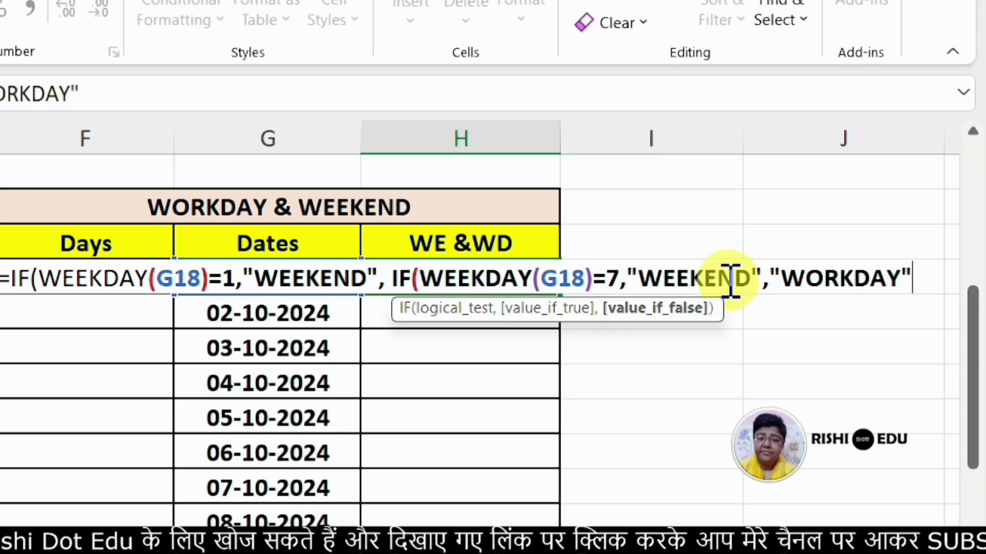
type(")")
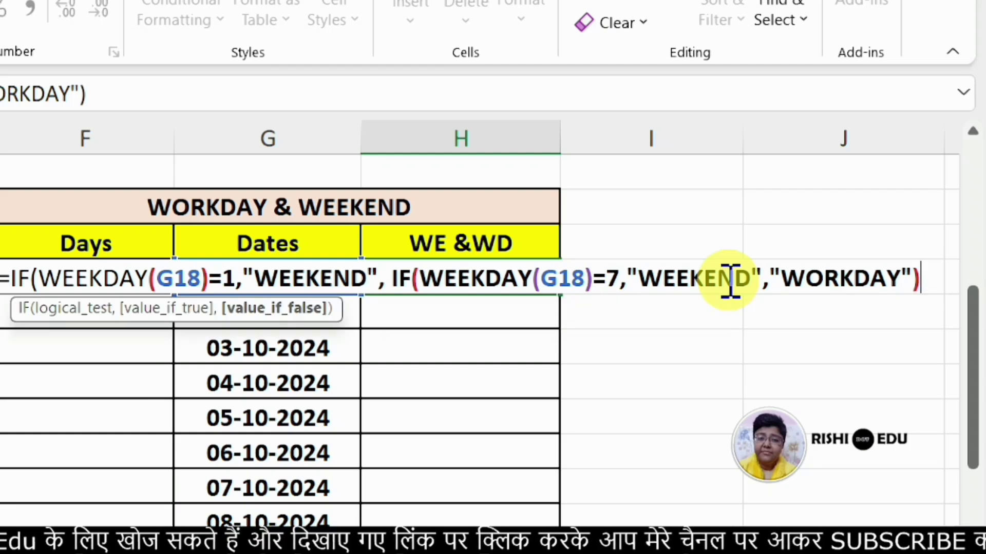
key("Return")
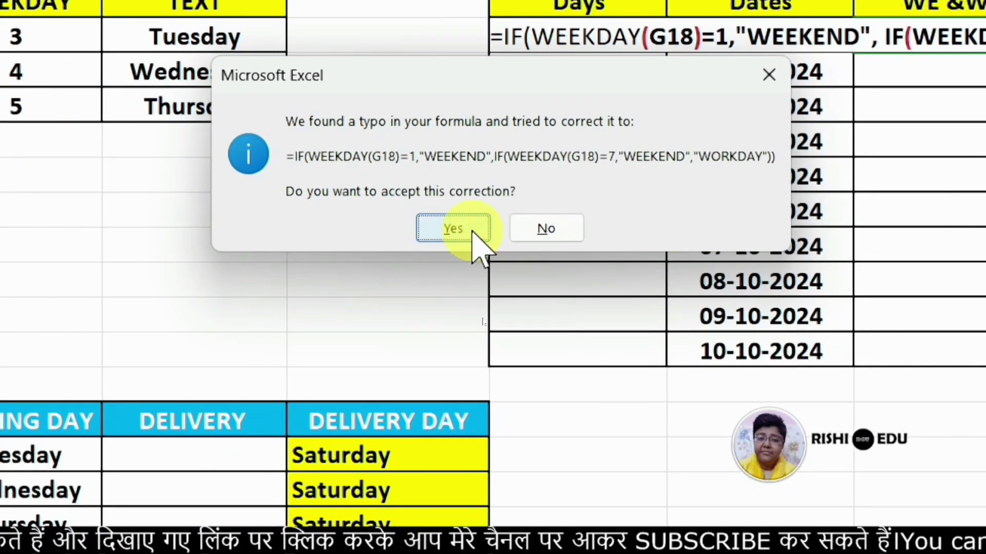
left_click(472, 230)
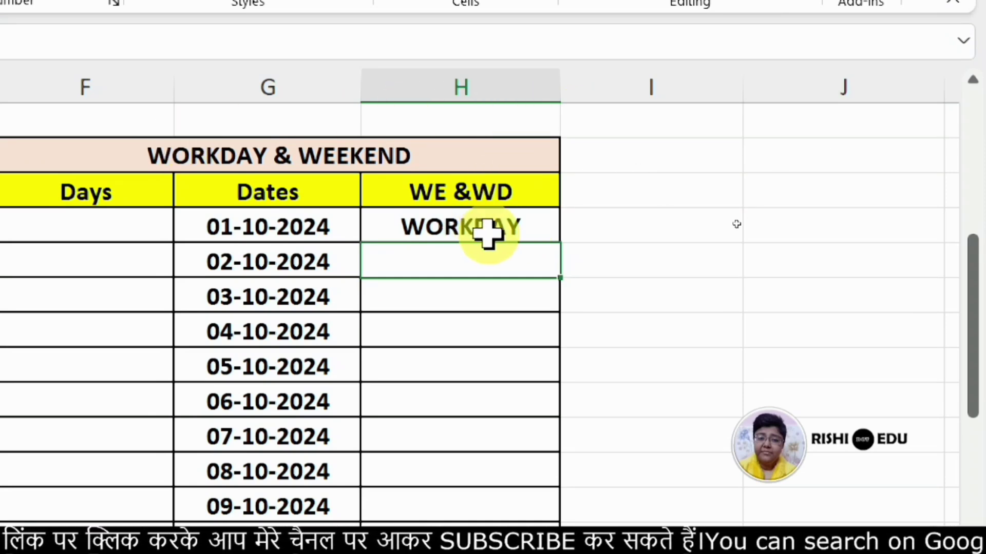
Step: Reopen the nested IF formula in H18 to review its arguments, and close it unchanged
double_click(451, 237)
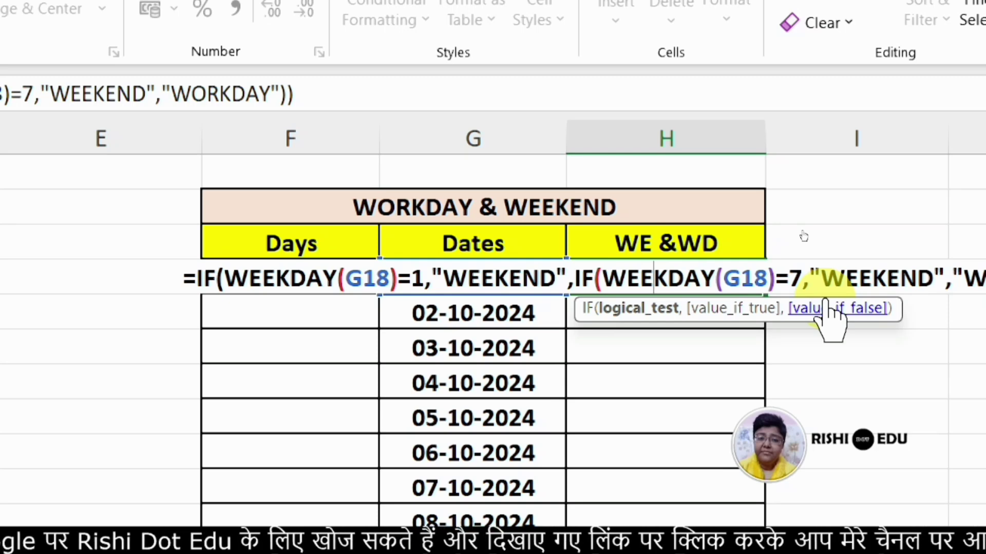
left_click(972, 280)
key("Return")
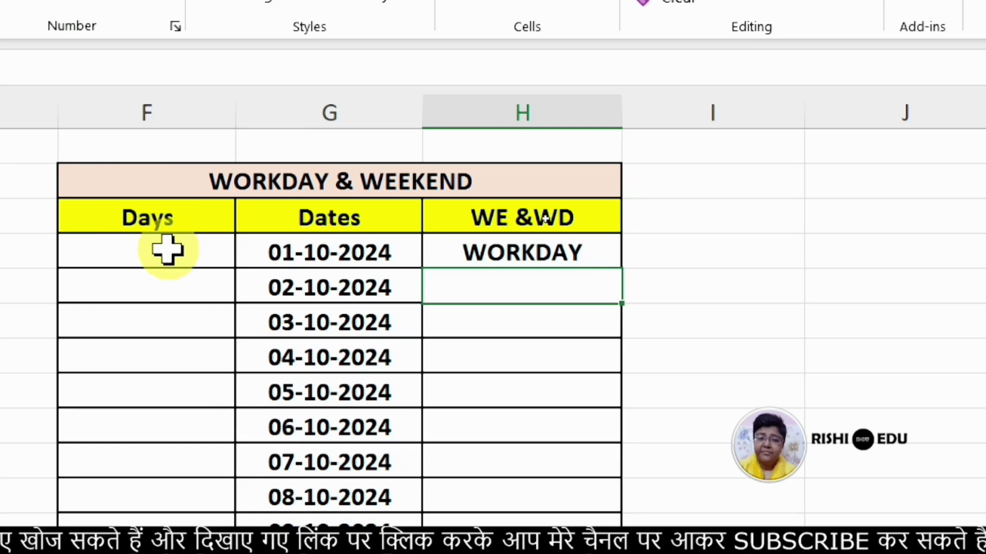
Step: Set the font colour of the Days cells F18:F27 to black in the WORKDAY & WEEKEND table
left_click_drag(165, 248, 174, 524)
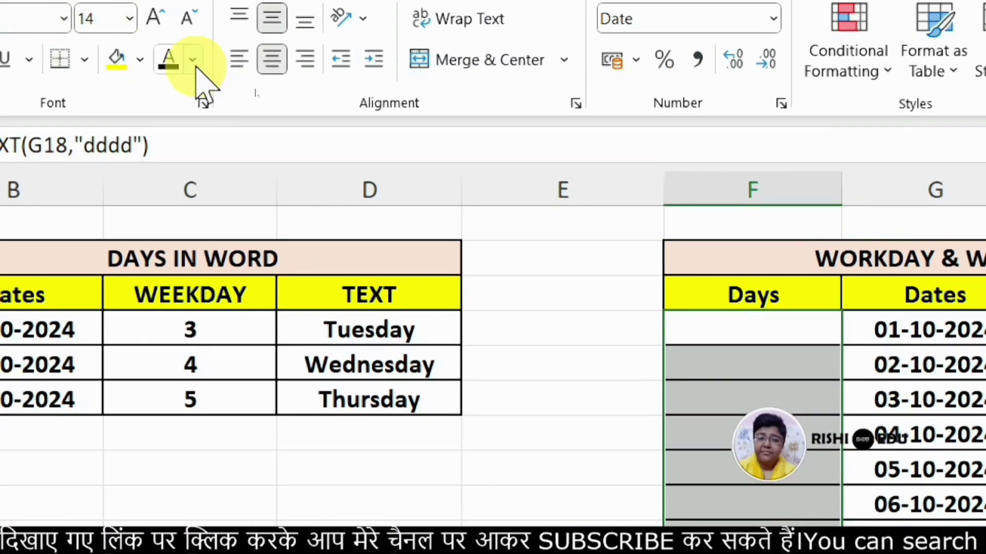
left_click(173, 63)
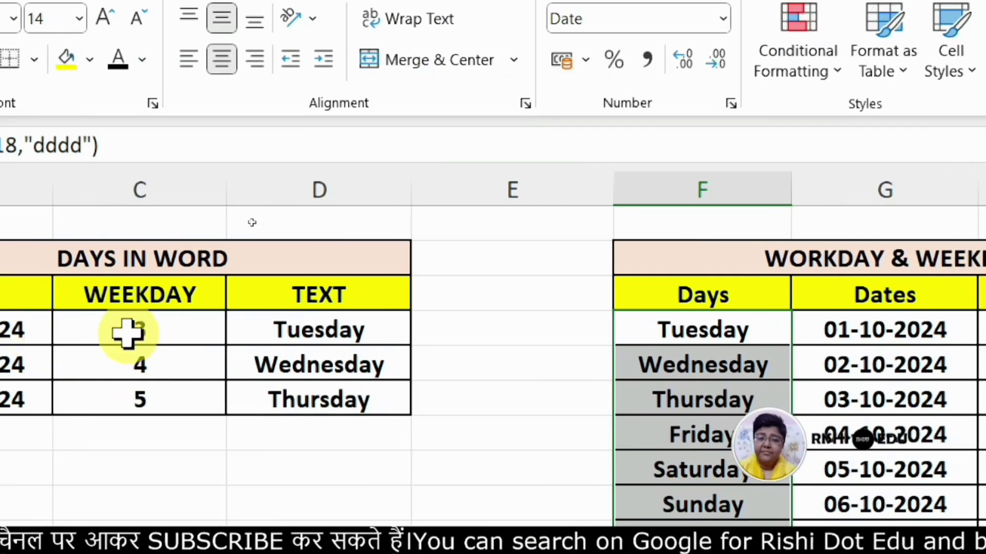
left_click(700, 363)
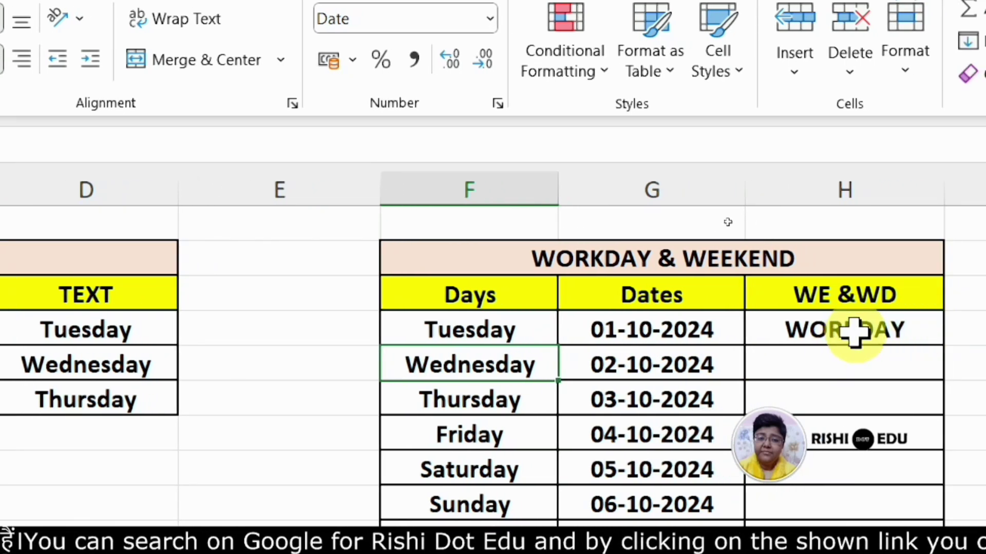
Step: Fill the H18 formula down to H27 and shade the Saturday and Sunday rows, F22:H23, yellow
left_click(854, 331)
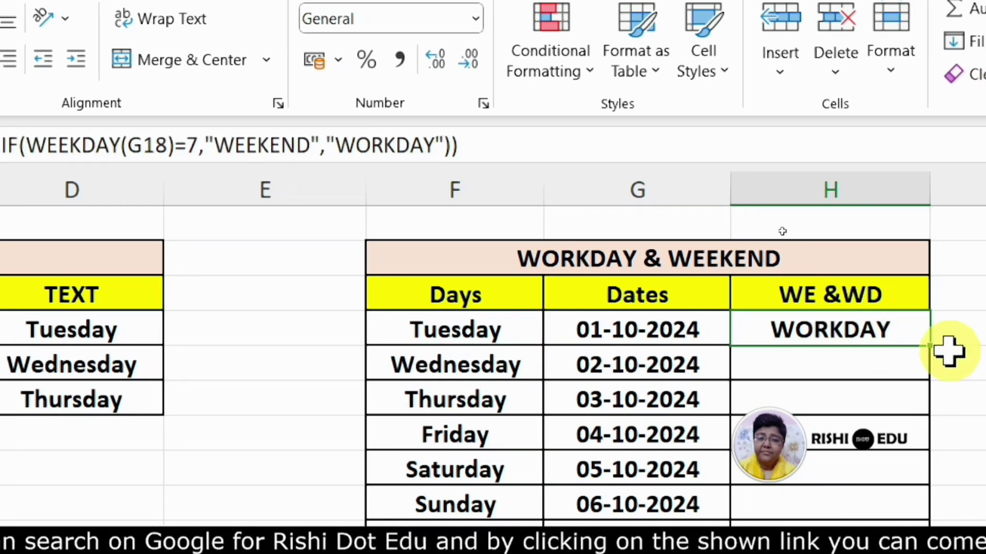
left_click(934, 348)
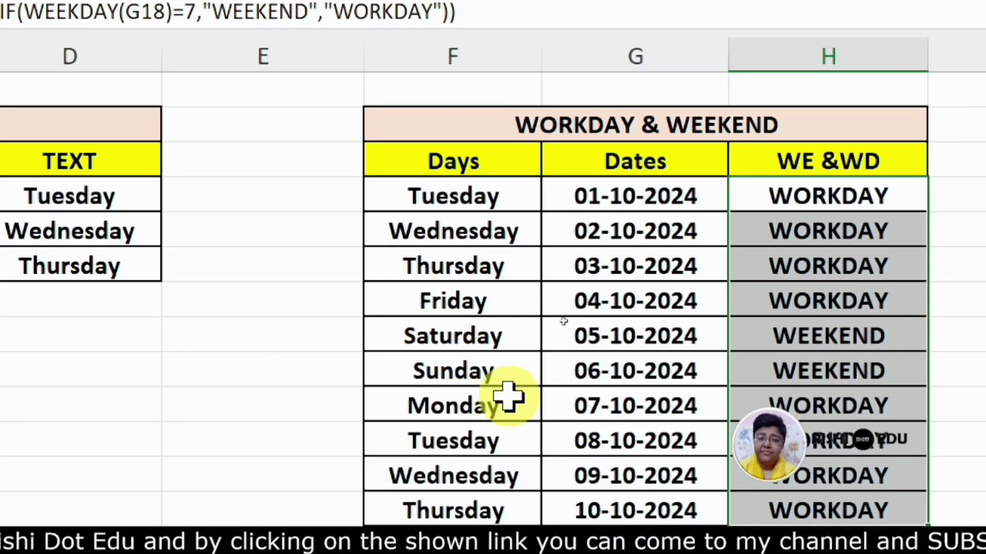
left_click_drag(413, 334, 910, 363)
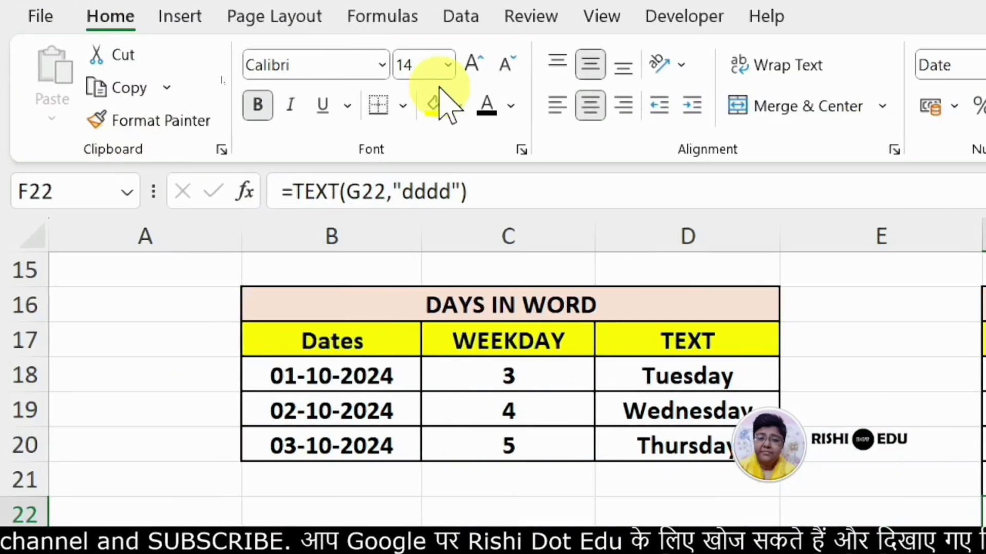
left_click(436, 106)
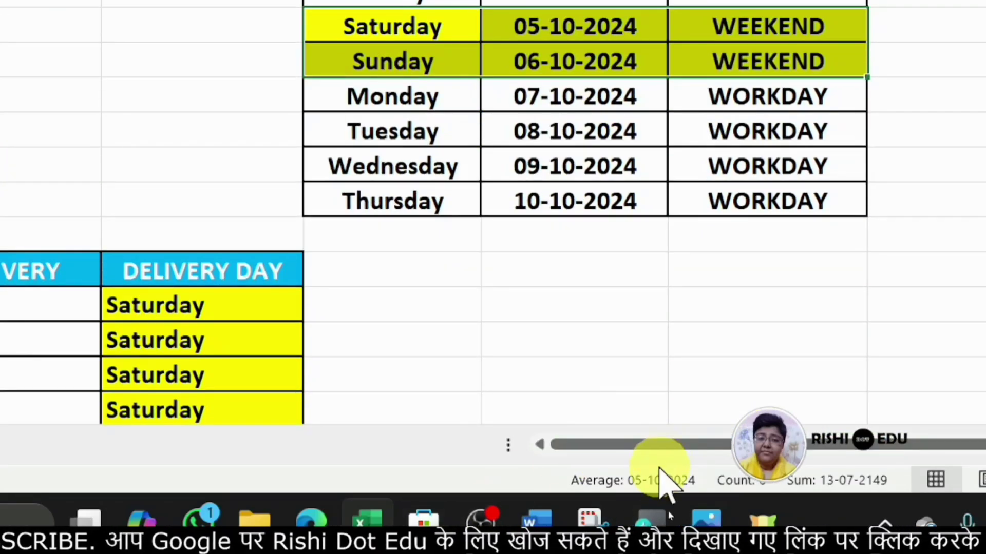
Step: Return the screen magnification to 100% in Magnifier and minimize its window
left_click(653, 521)
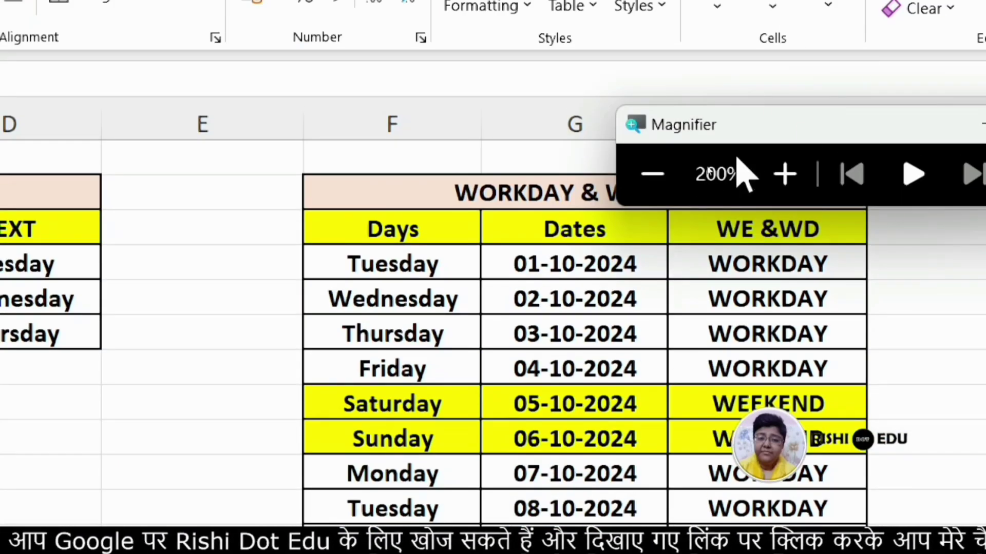
left_click(653, 175)
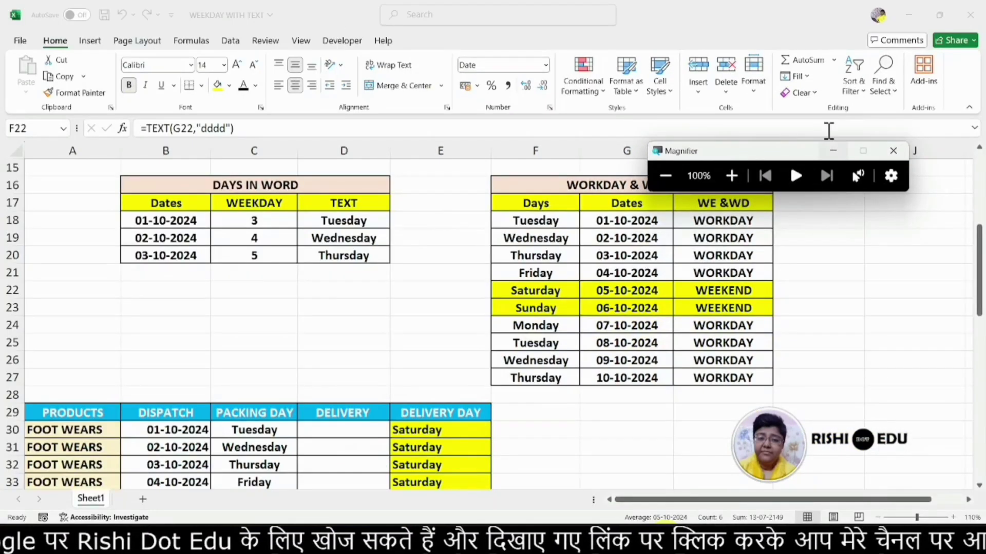
left_click(834, 154)
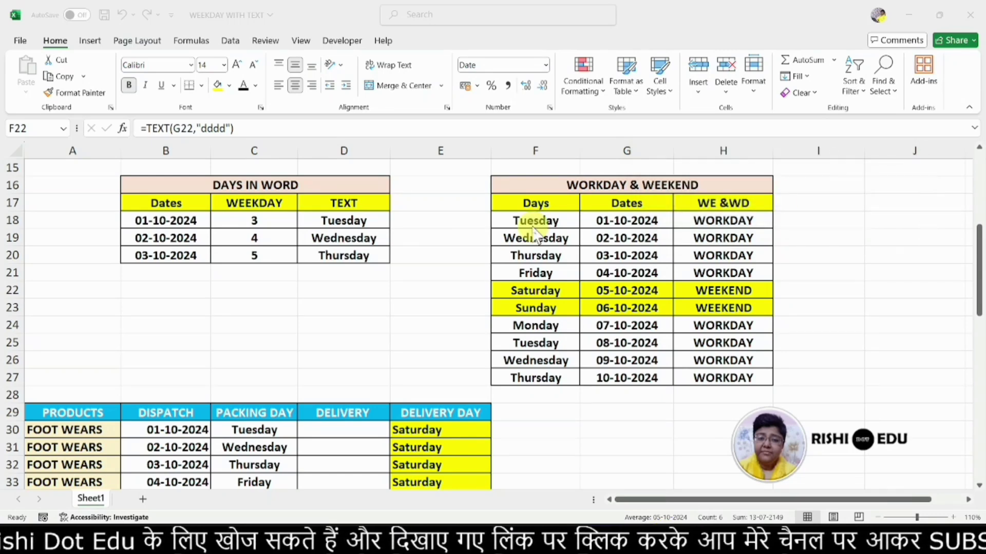